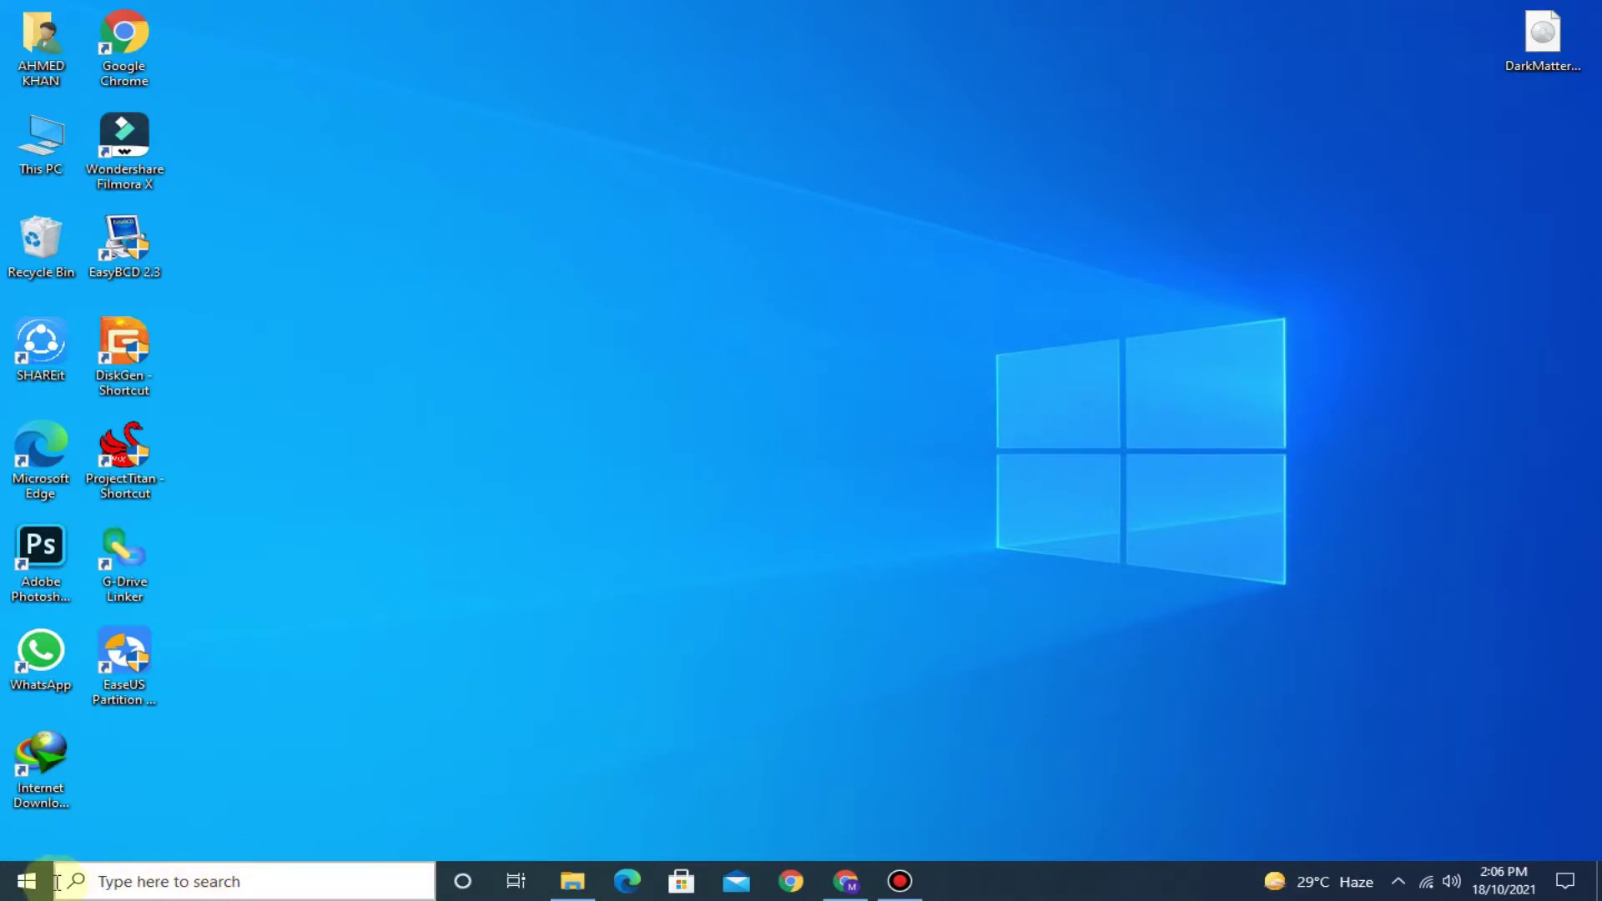
Review the virus protection settings in Windows Security, then close it.
{"action": "left_click", "coordinate": [26, 889]}
{"action": "left_click", "coordinate": [108, 883]}
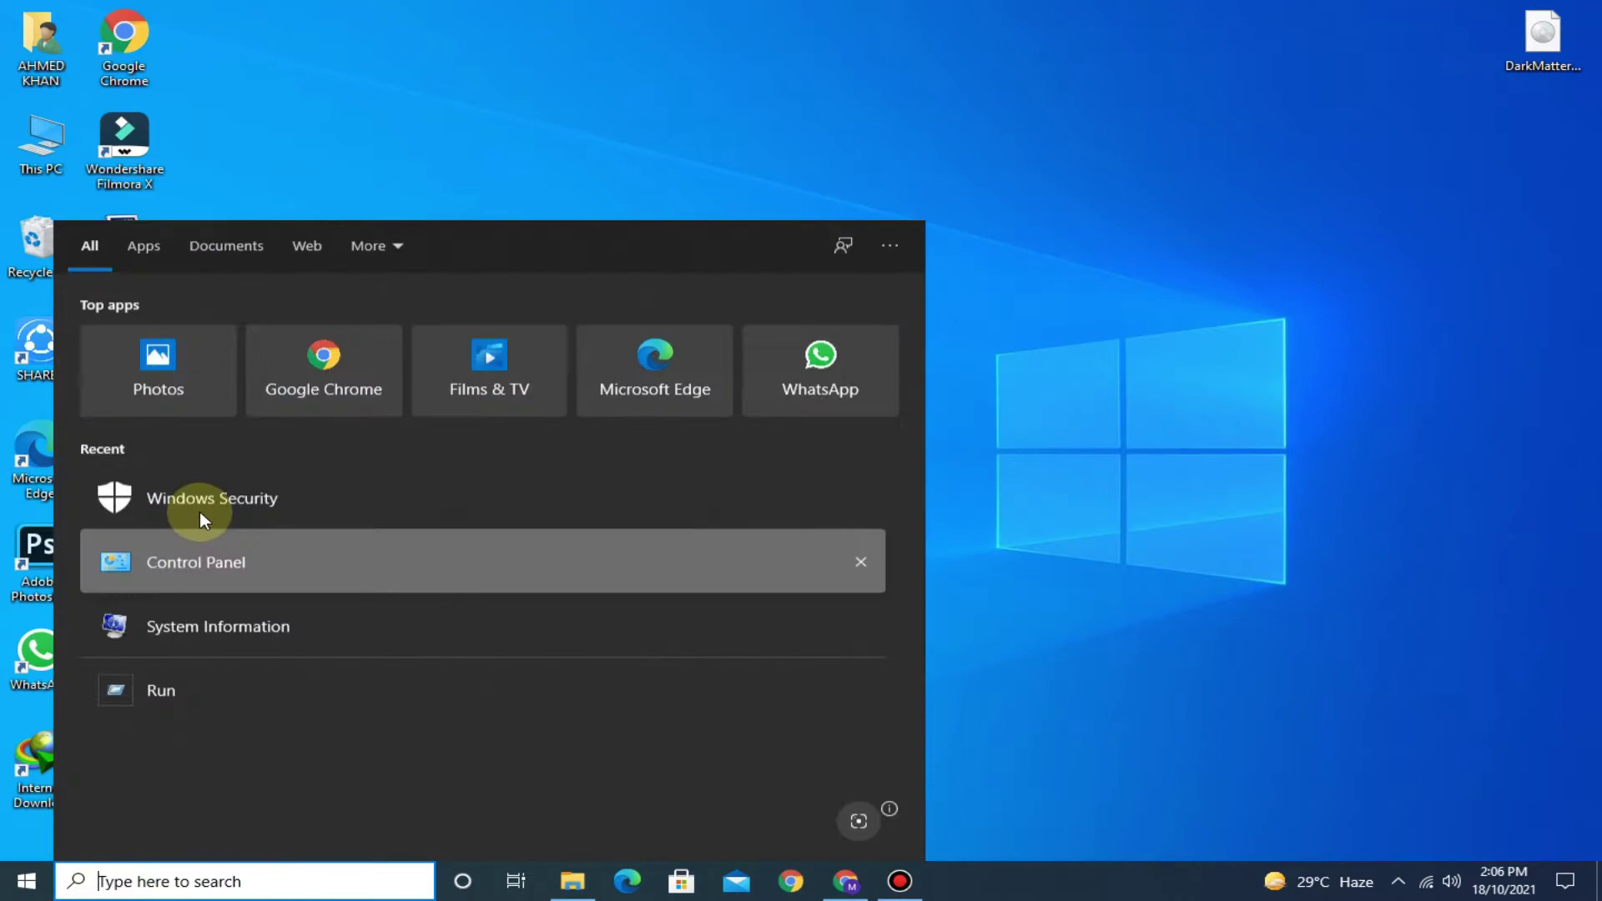
{"action": "left_click", "coordinate": [188, 501]}
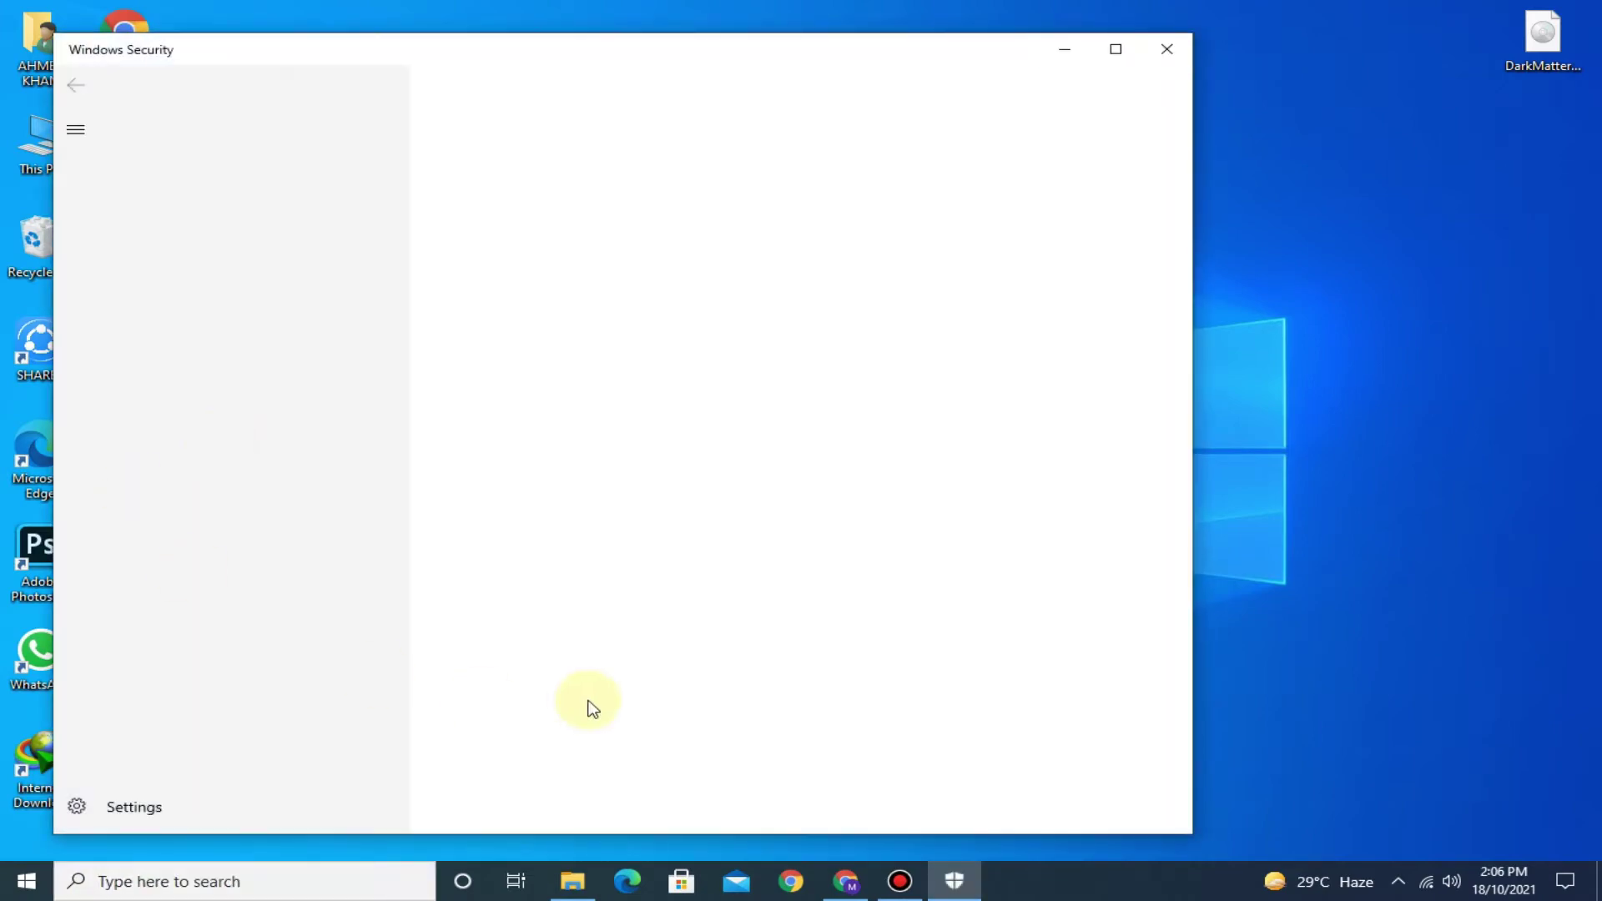
{"action": "left_click", "coordinate": [562, 311]}
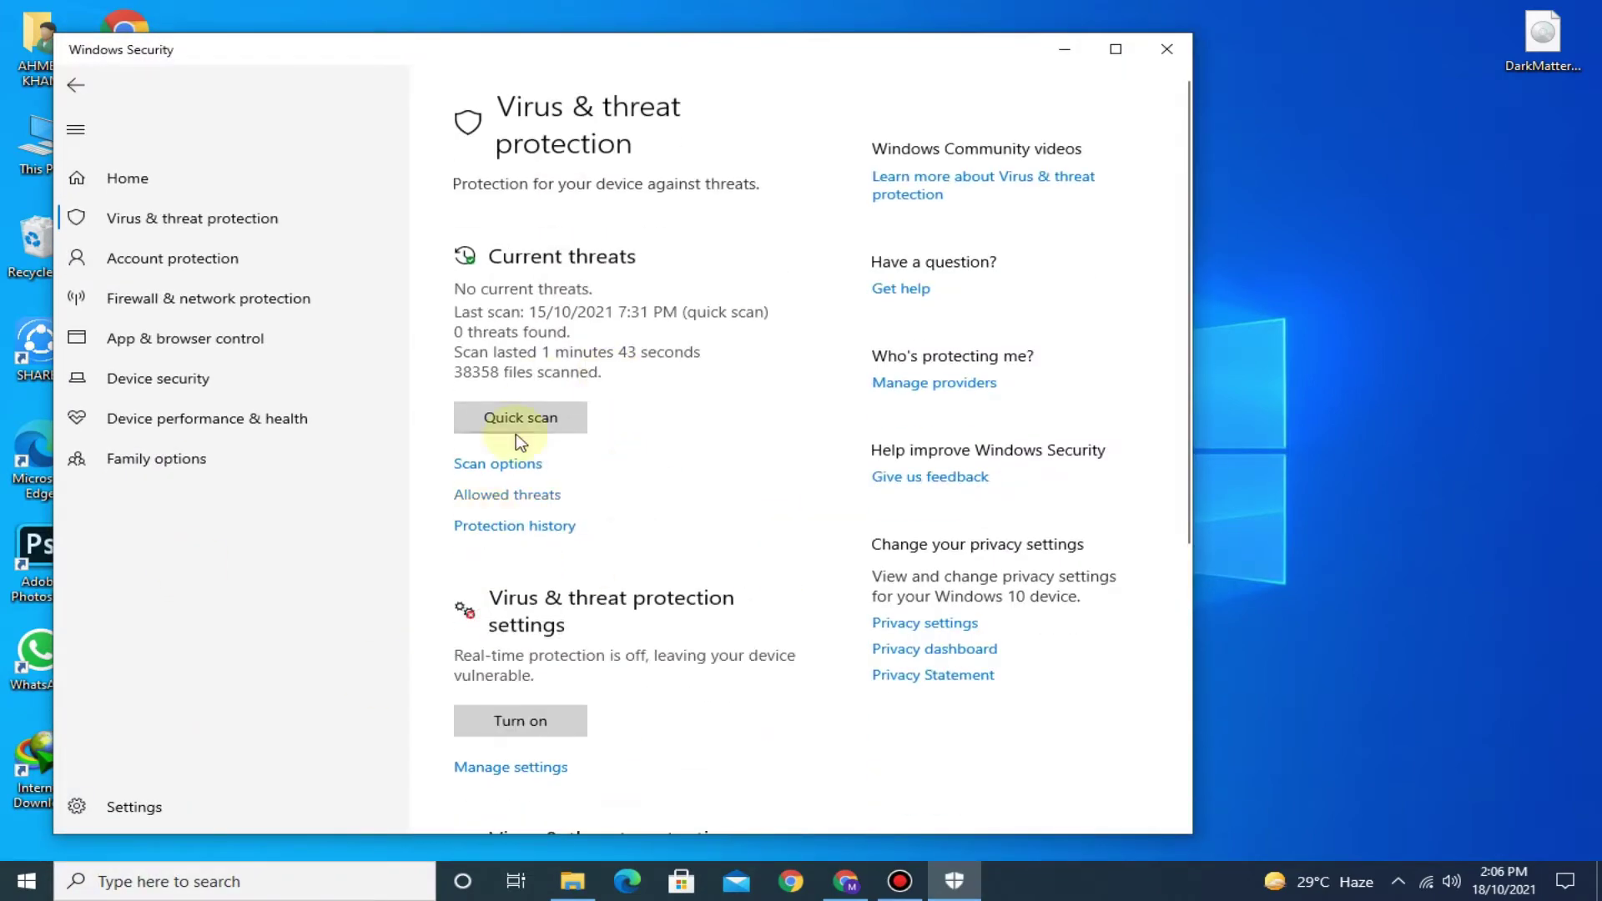
{"action": "left_click", "coordinate": [506, 766]}
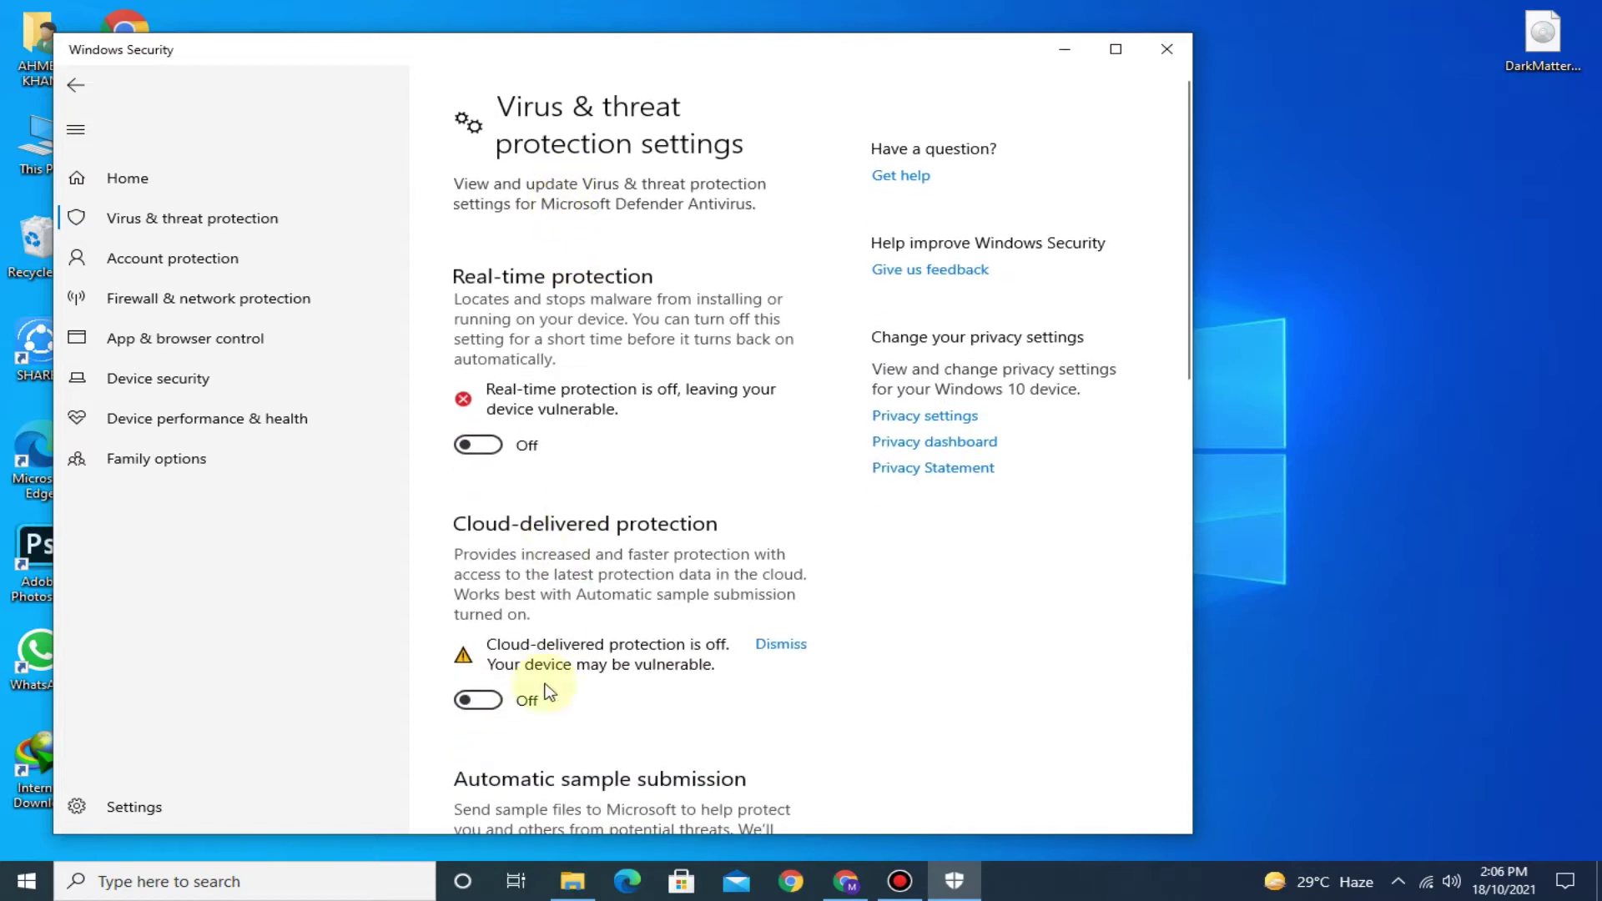
{"action": "scroll", "coordinate": [518, 693], "scroll_direction": "down", "scroll_amount": 5}
{"action": "left_click", "coordinate": [1167, 48]}
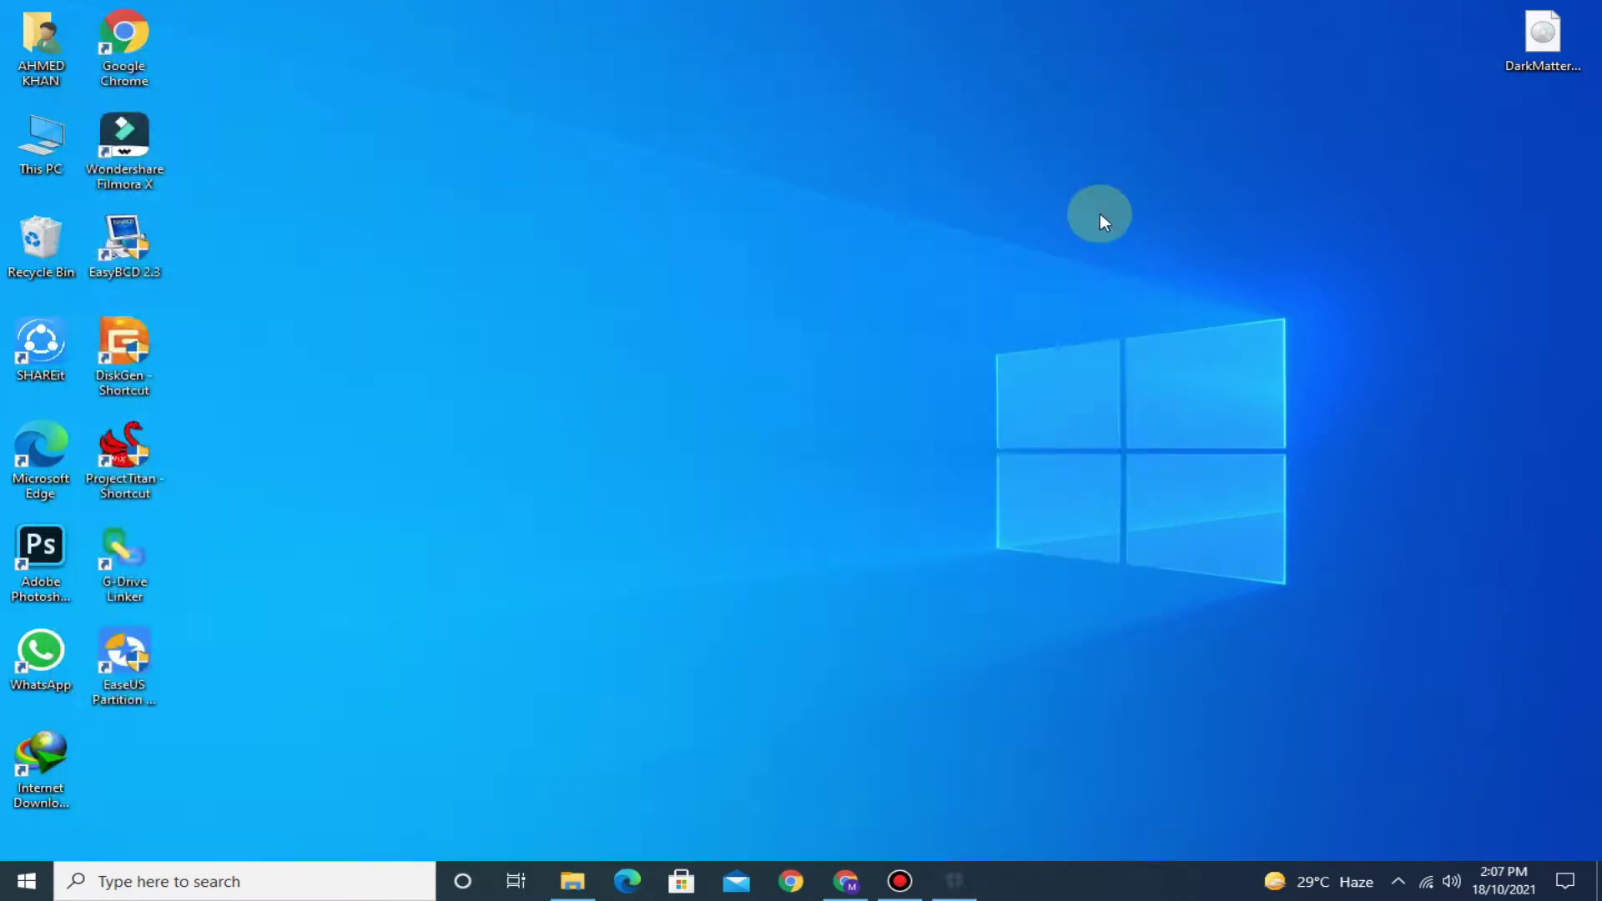
Open Disk Management in Computer Management for This PC, maximized.
{"action": "right_click", "coordinate": [43, 142]}
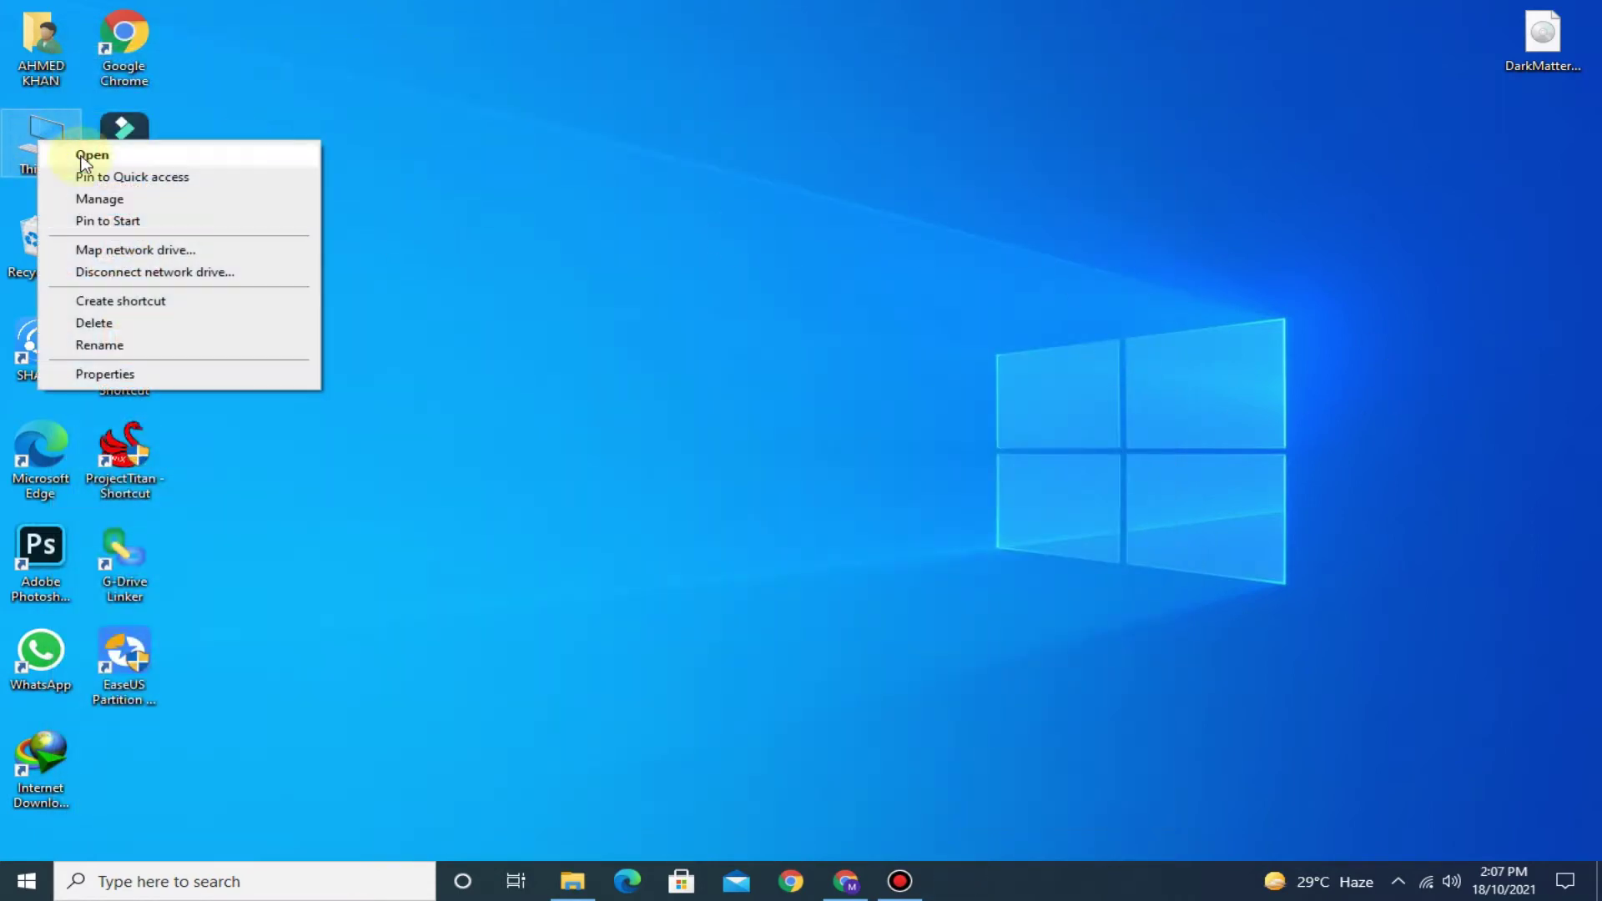
{"action": "left_click", "coordinate": [165, 203]}
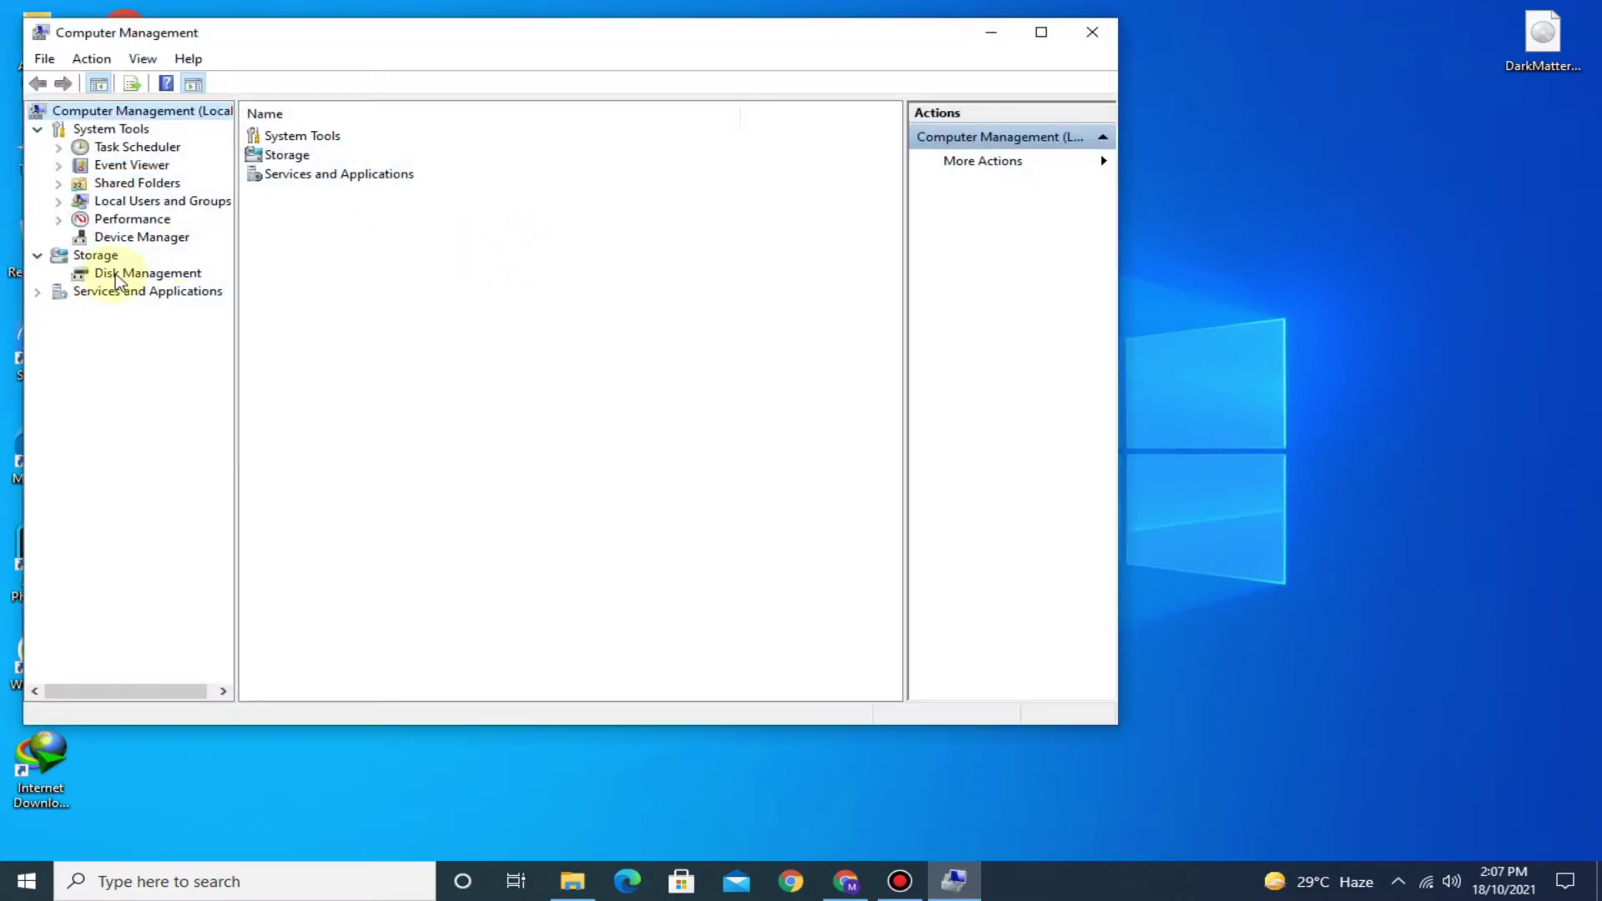
{"action": "left_click", "coordinate": [117, 273]}
{"action": "left_click", "coordinate": [1041, 32]}
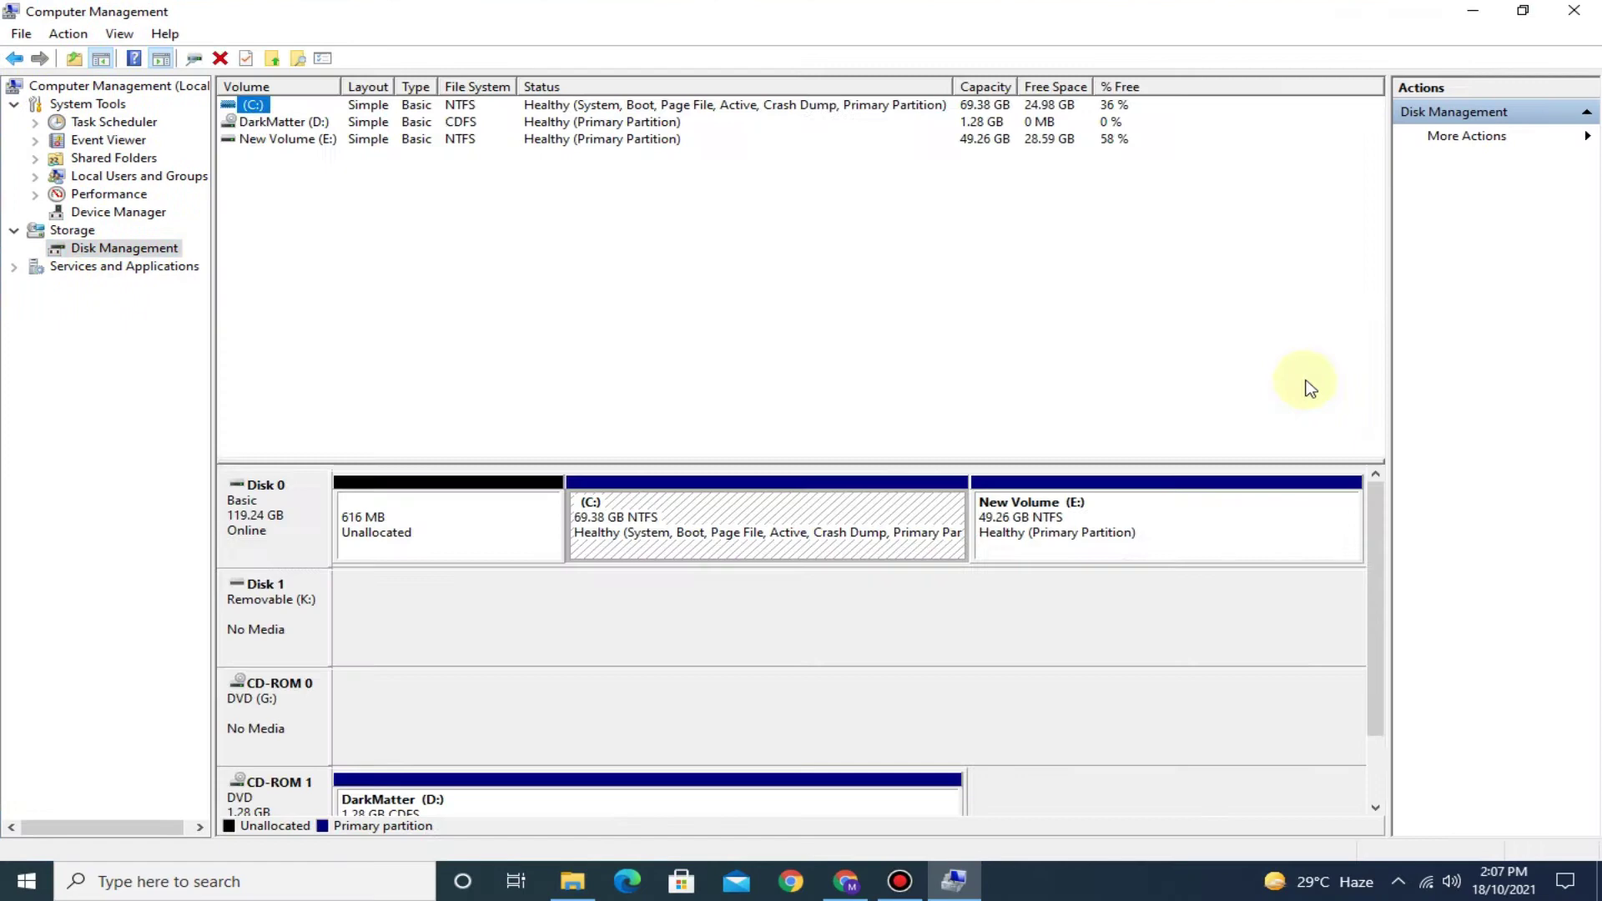
Start shrinking New Volume (E:) and compute 10 × 1024 = 10240 in Calculator.
{"action": "right_click", "coordinate": [1104, 510]}
{"action": "left_click", "coordinate": [1154, 681]}
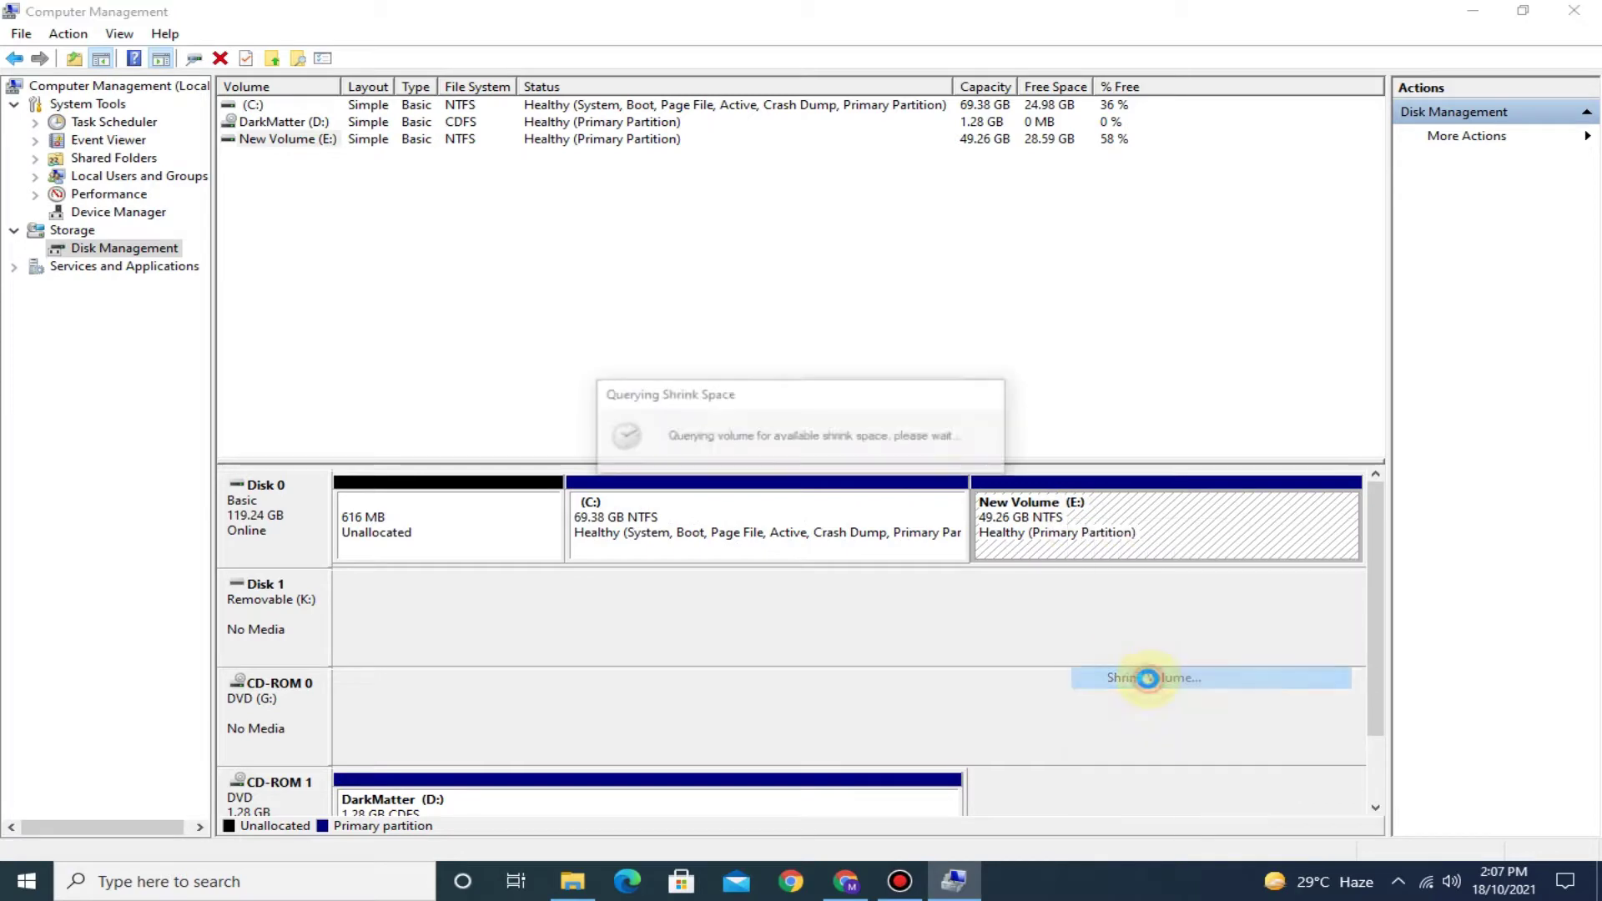
{"action": "left_click", "coordinate": [42, 888]}
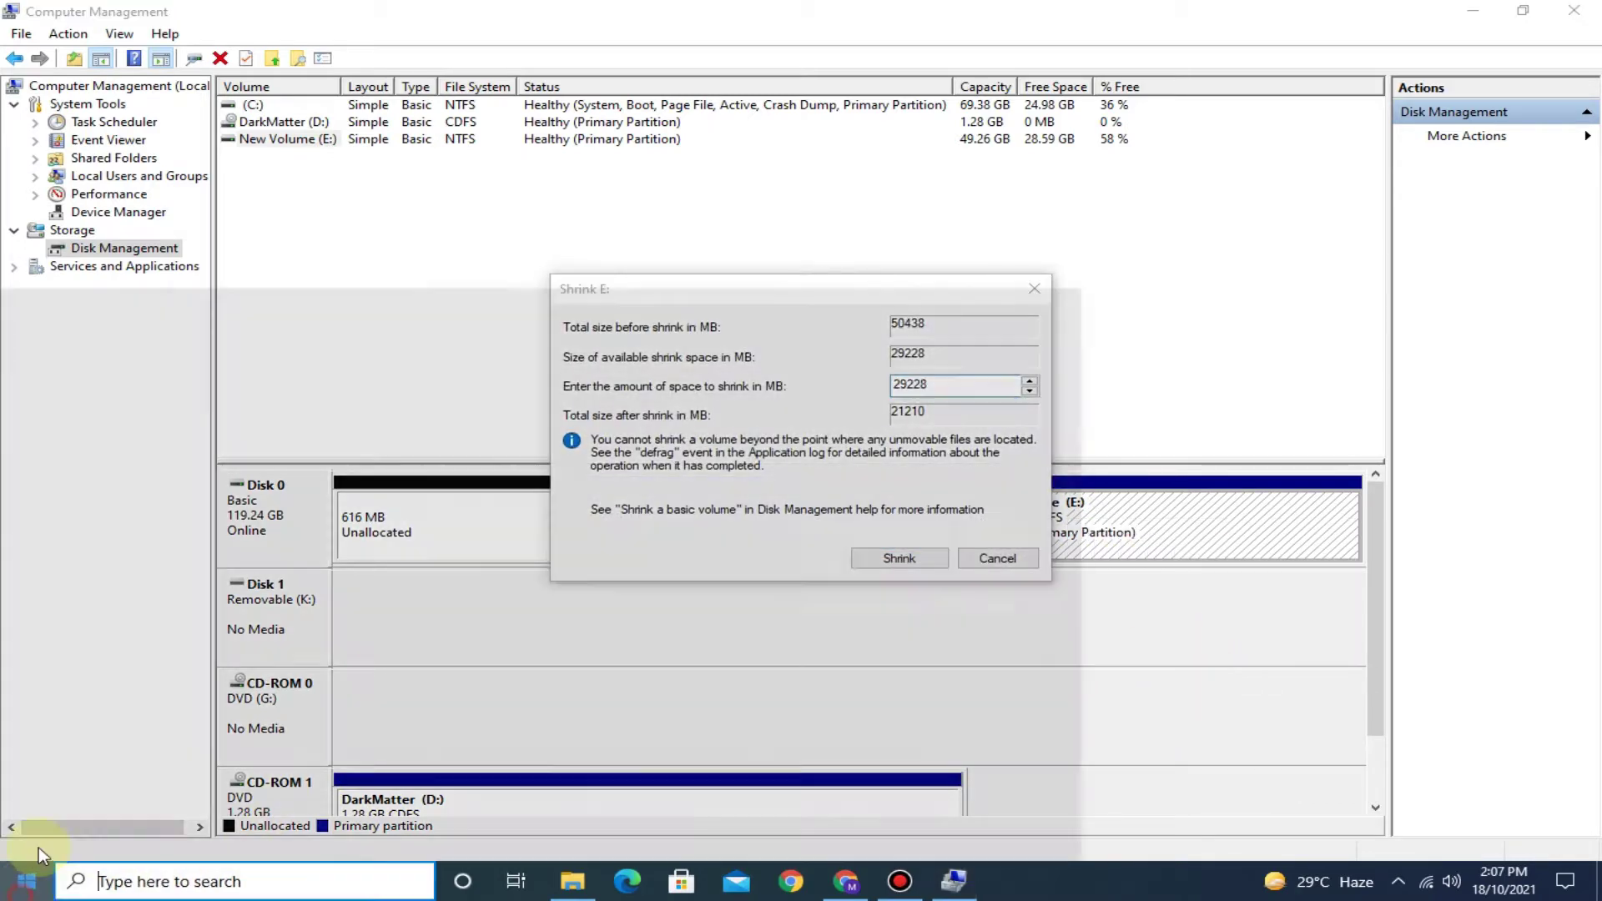
{"action": "key", "text": "Escape"}
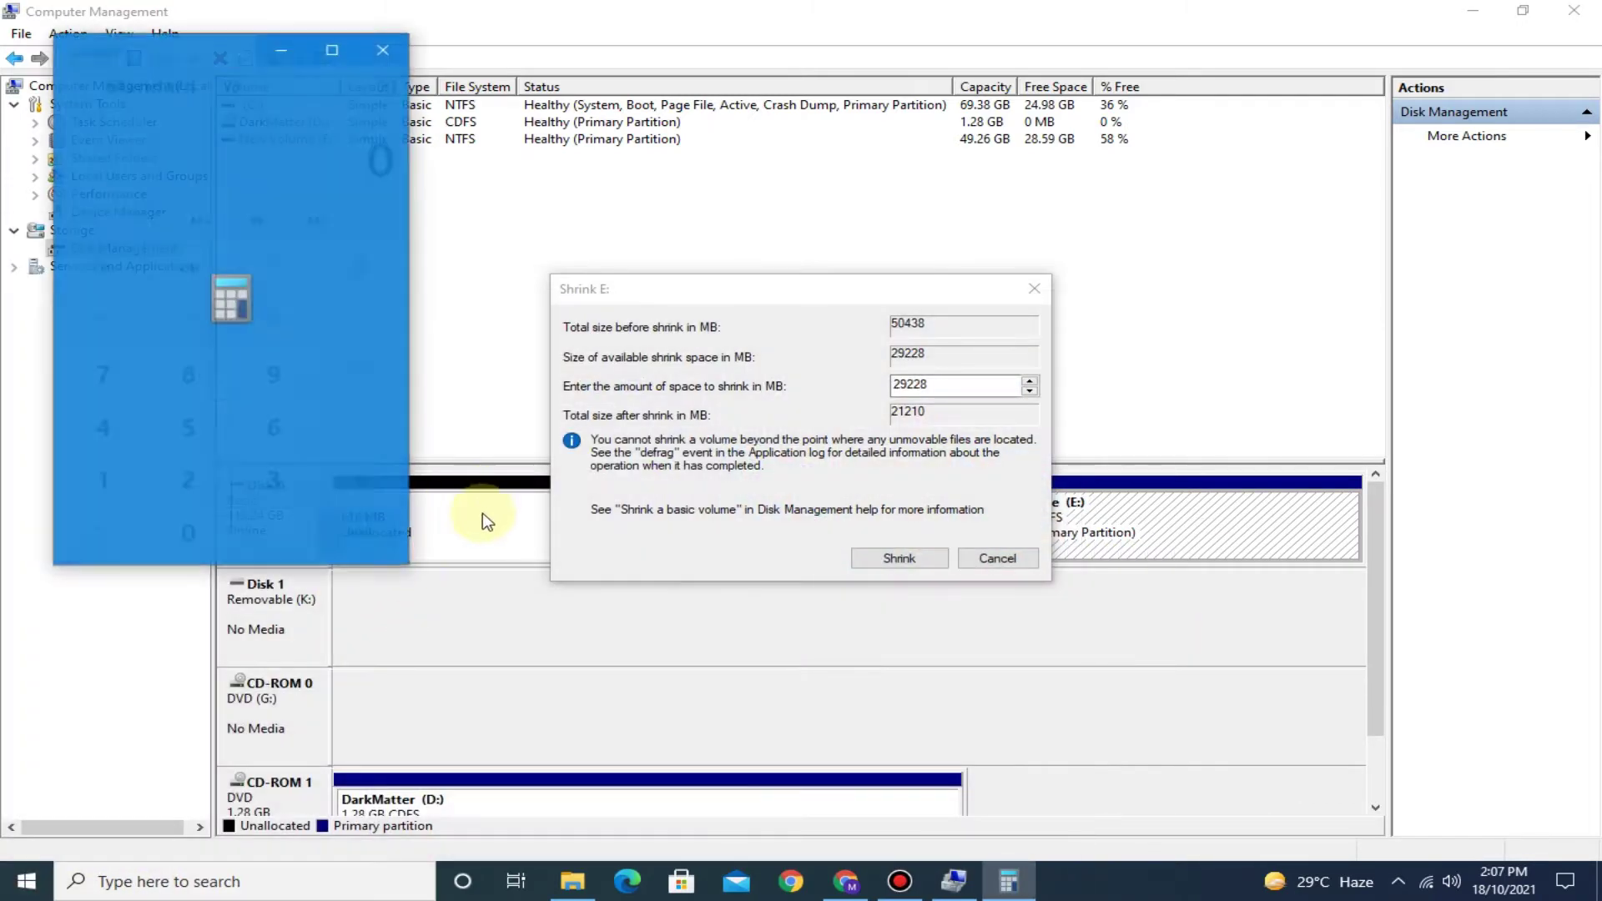
{"action": "left_click", "coordinate": [100, 482]}
{"action": "left_click", "coordinate": [187, 534]}
{"action": "left_click", "coordinate": [361, 372]}
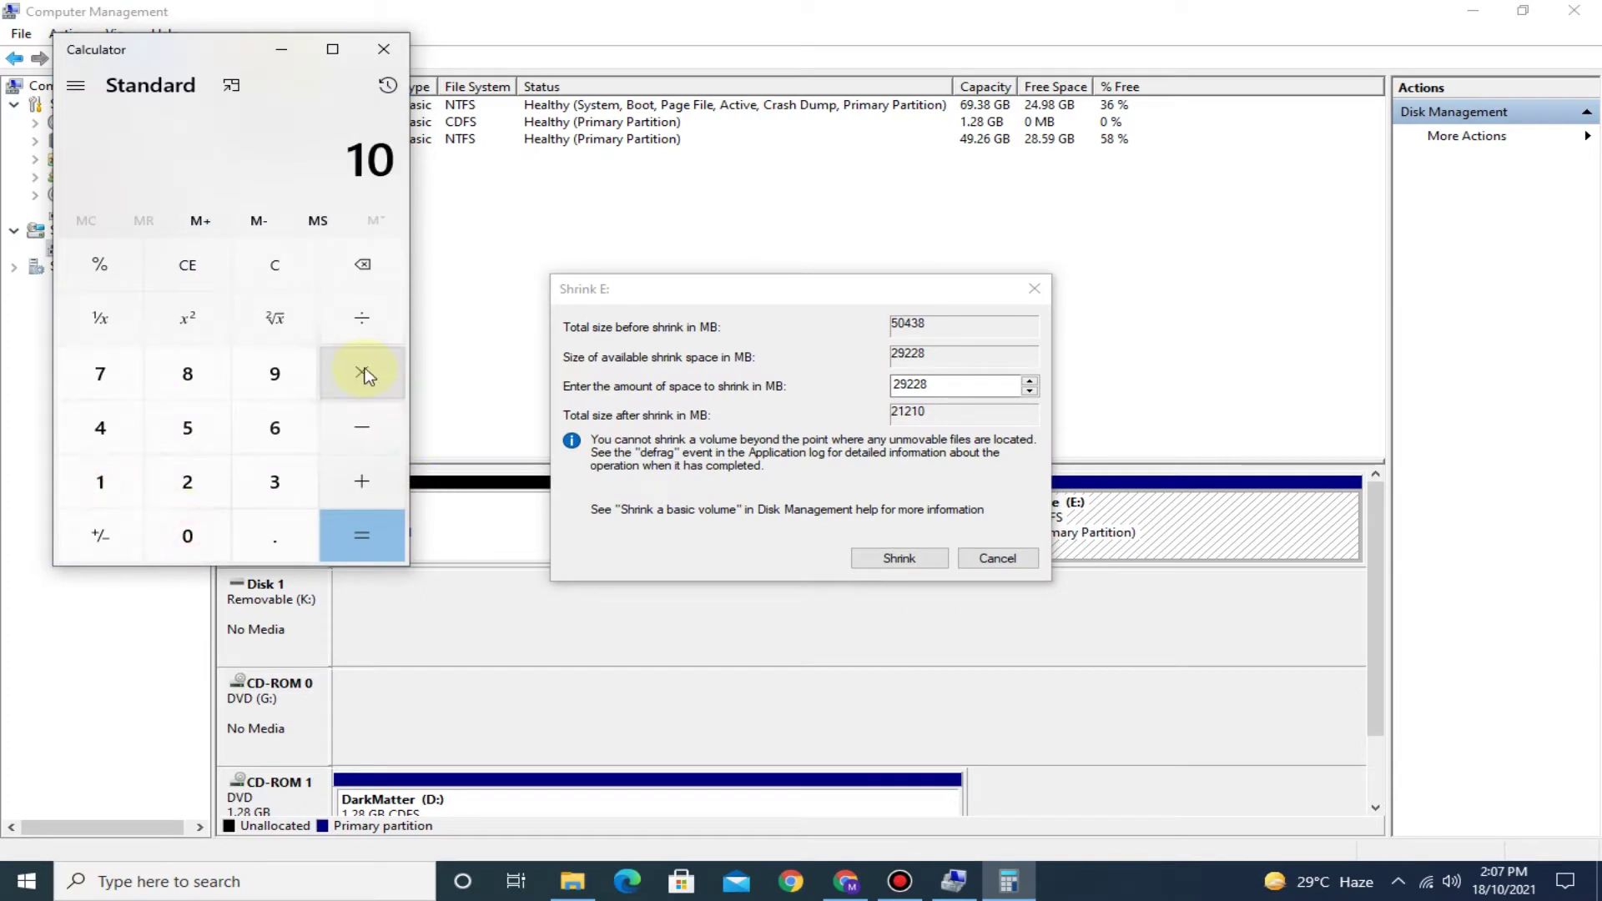
{"action": "left_click", "coordinate": [100, 482]}
{"action": "left_click", "coordinate": [187, 534]}
{"action": "left_click", "coordinate": [187, 482]}
{"action": "left_click", "coordinate": [106, 432]}
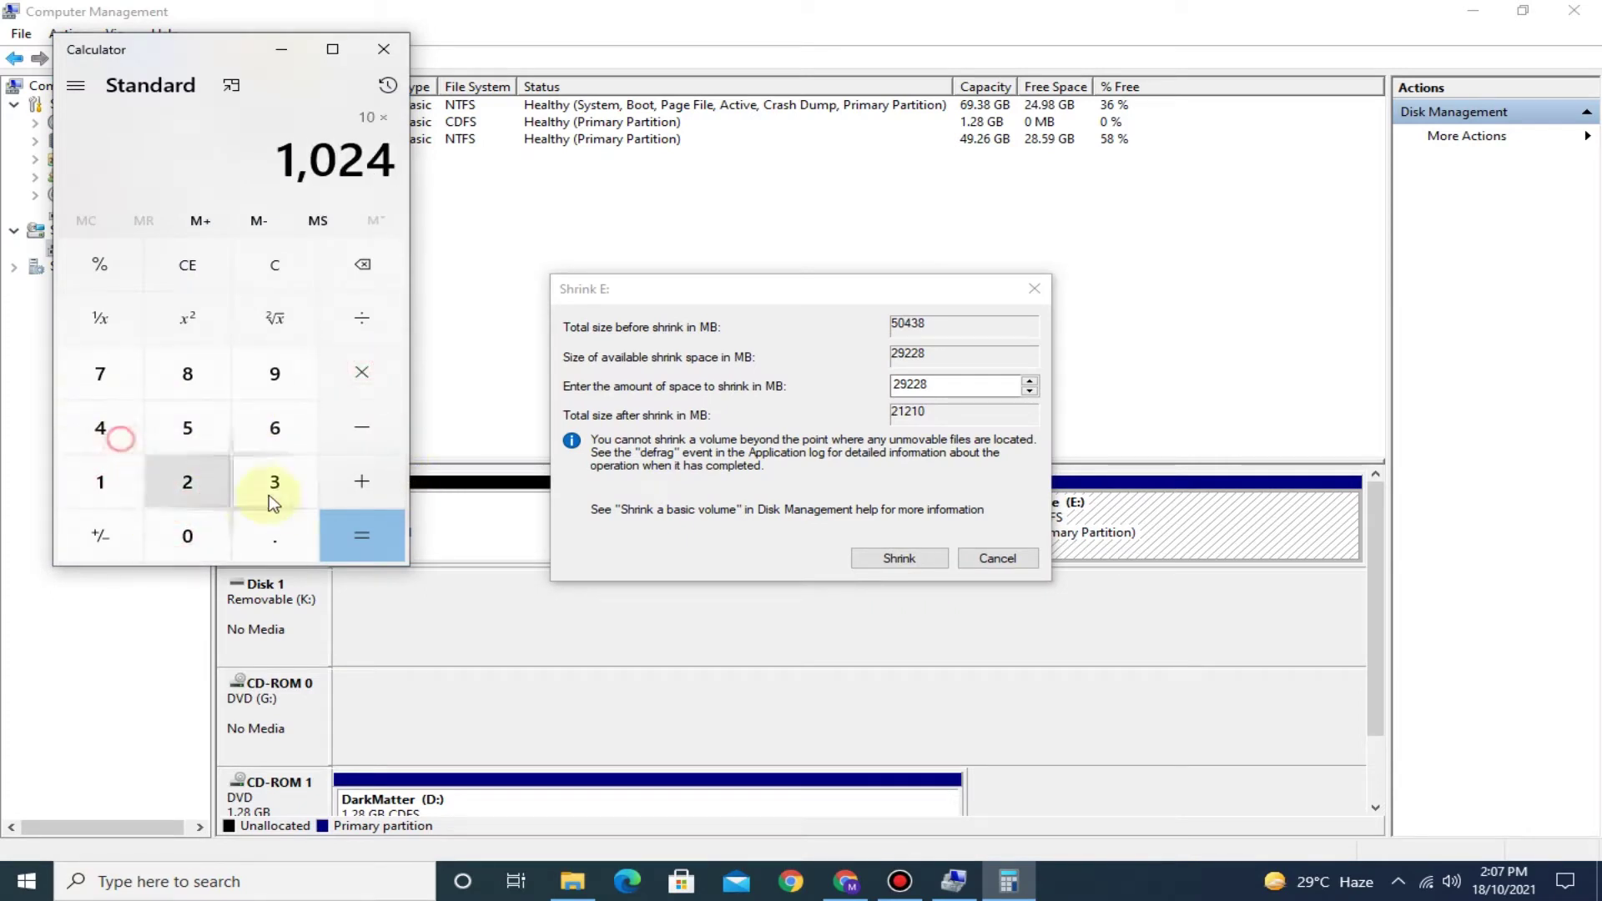
{"action": "left_click", "coordinate": [375, 537]}
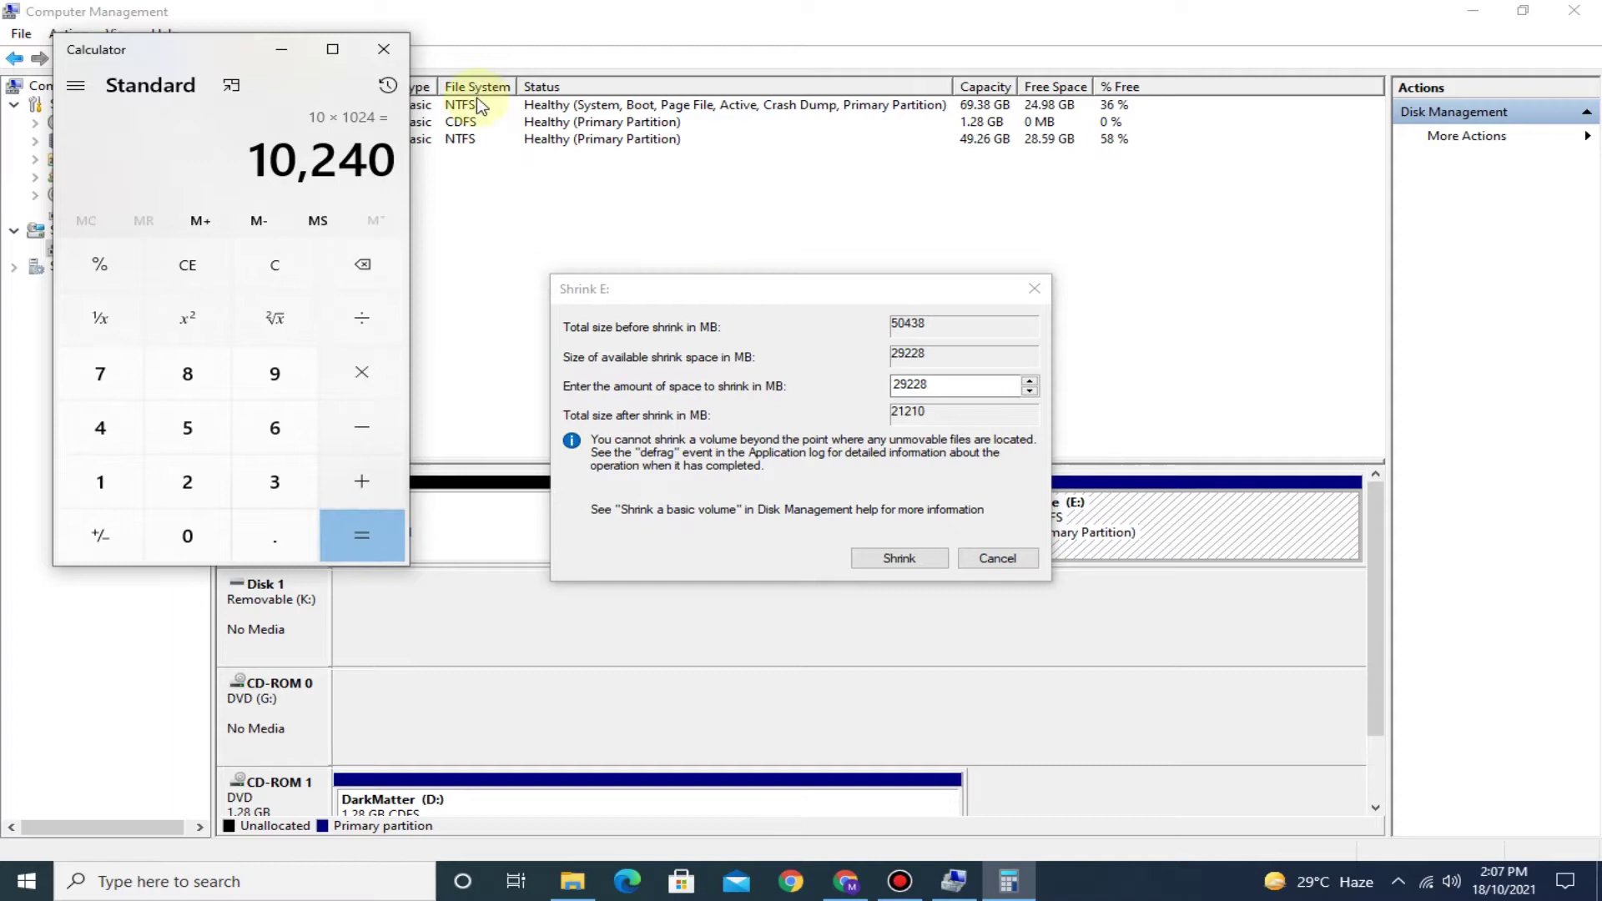
{"action": "left_click", "coordinate": [384, 49]}
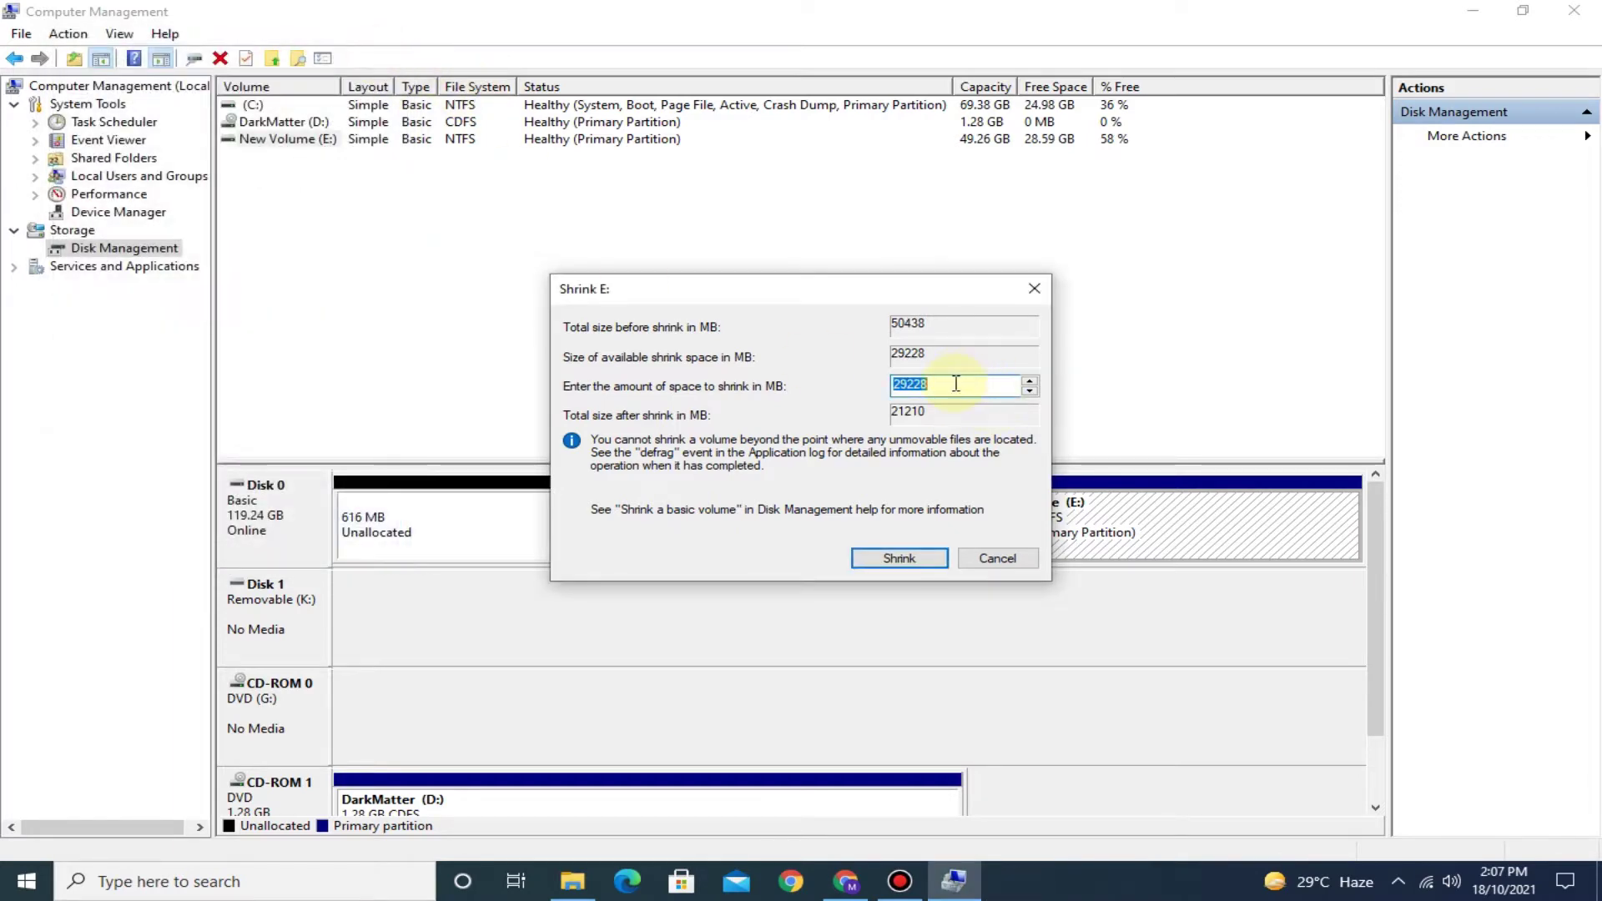
Shrink New Volume (E:) by 10240 MB.
{"action": "key", "text": "BackSpace"}
{"action": "type", "text": "10240"}
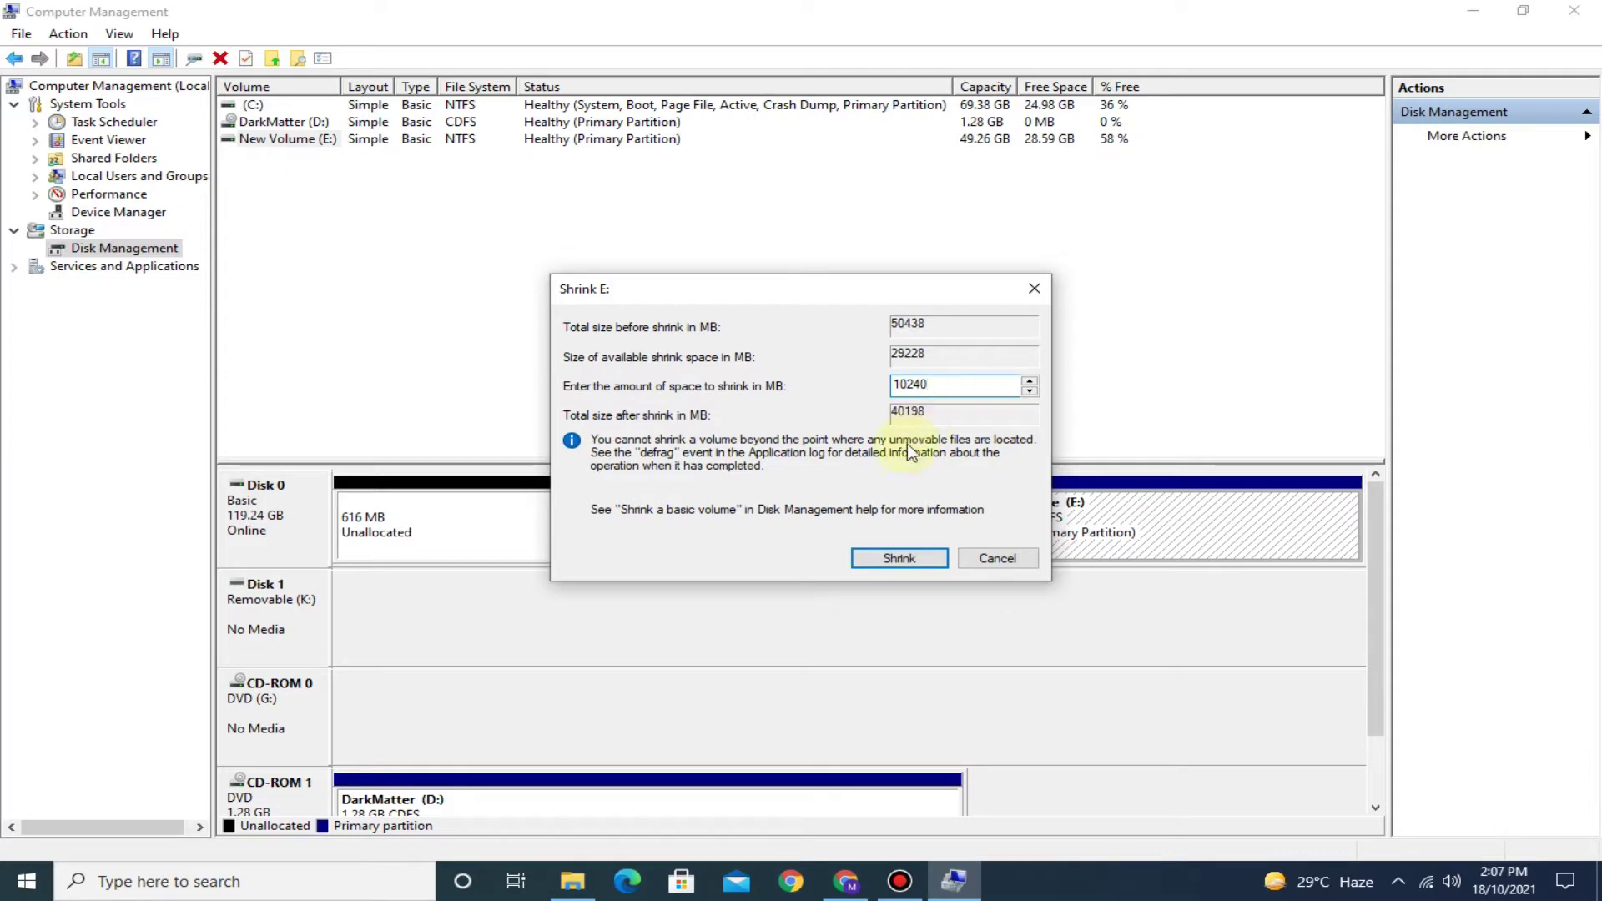
{"action": "left_click", "coordinate": [899, 557]}
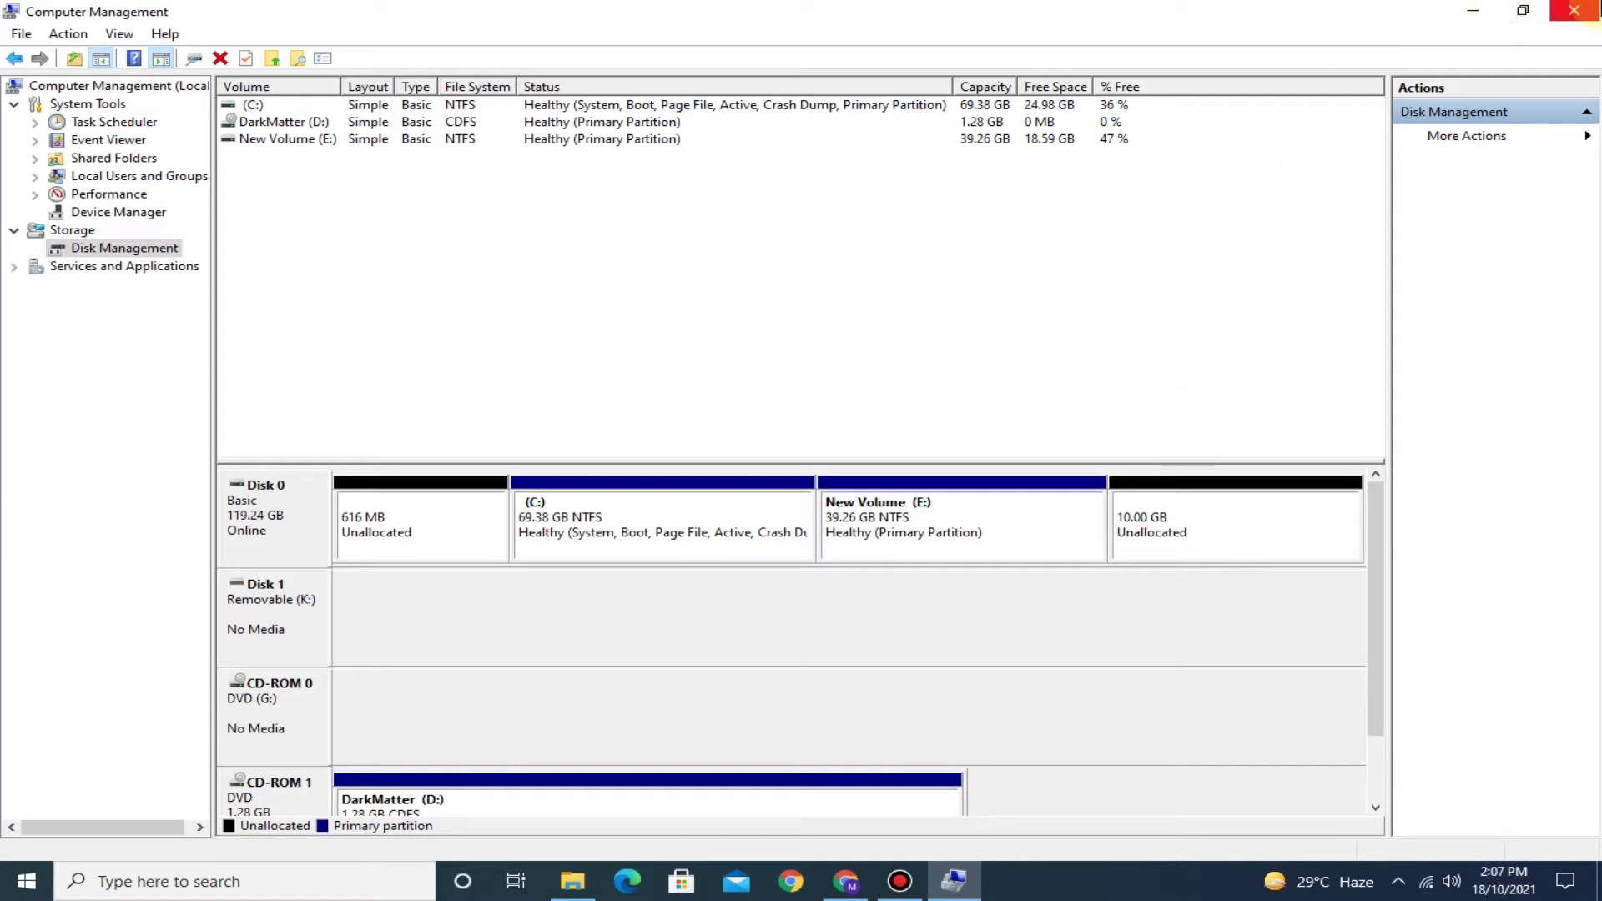
Open the DarkMatter ISO in Windows Explorer and run DarkMatter_Installer_v1.6.
{"action": "left_click", "coordinate": [1574, 10]}
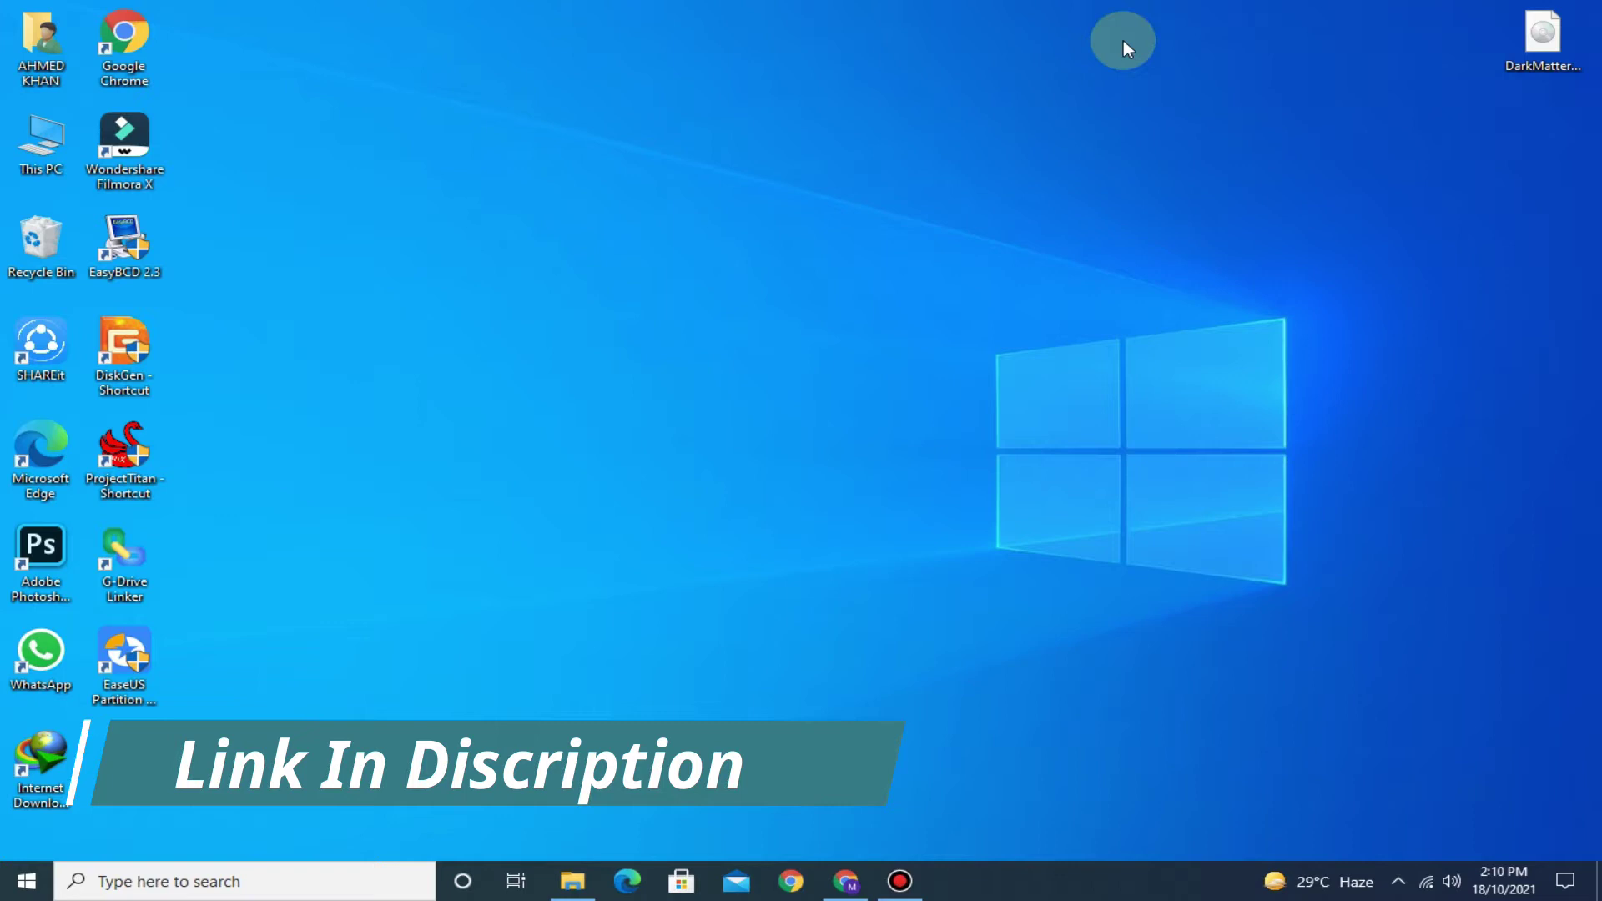
{"action": "left_click_drag", "start_coordinate": [1543, 34], "coordinate": [1301, 142]}
{"action": "right_click", "coordinate": [1298, 137]}
{"action": "mouse_move", "coordinate": [1202, 288]}
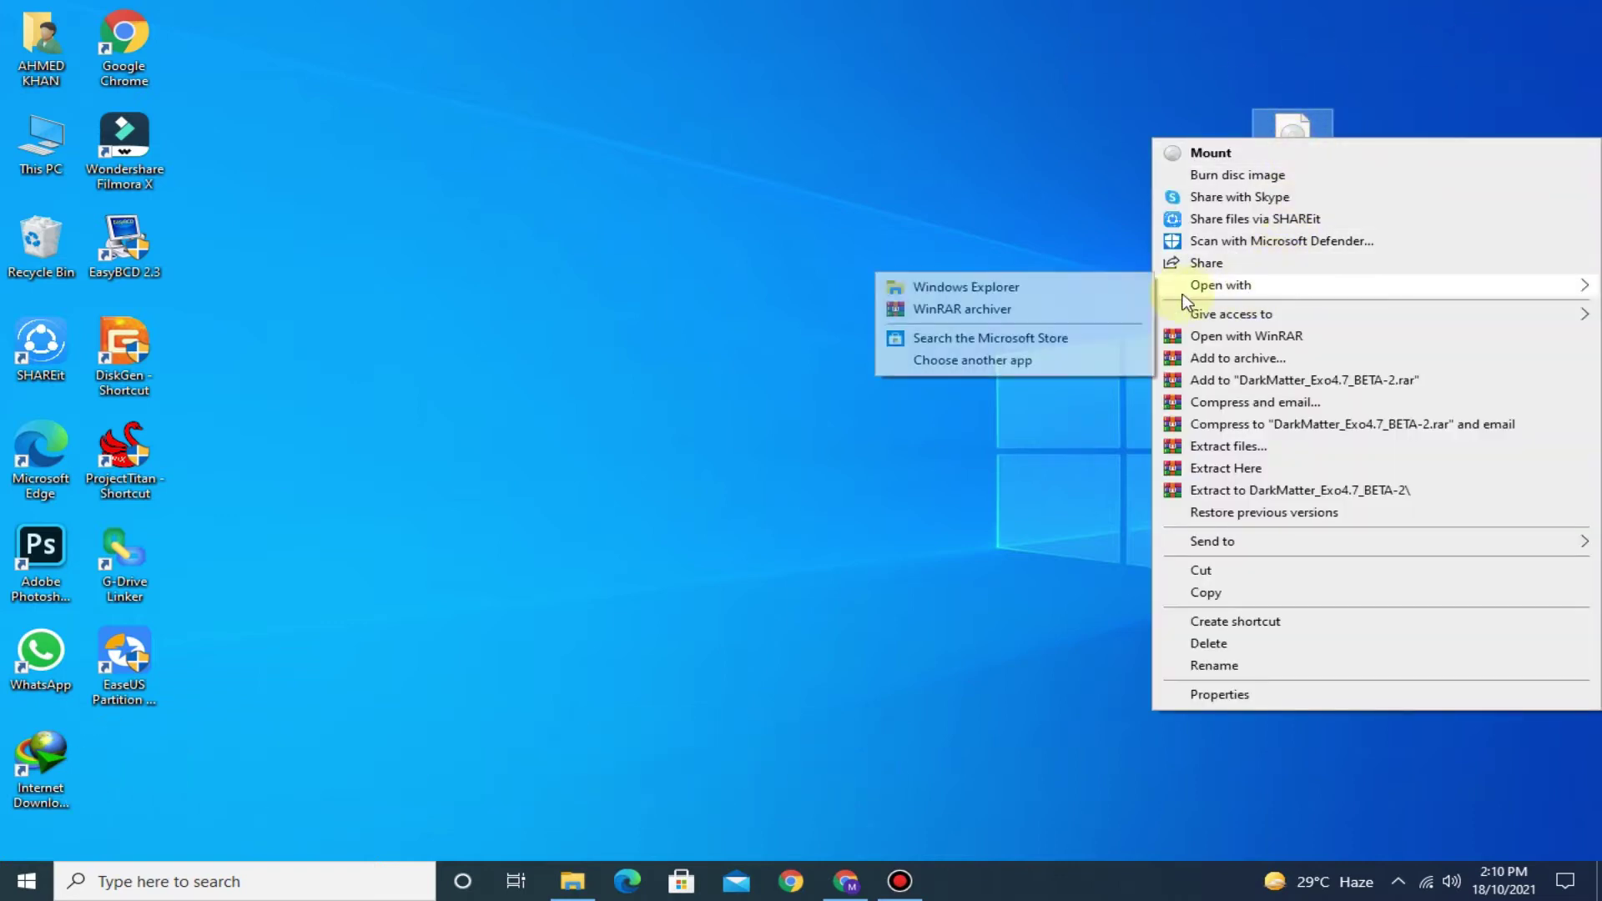
{"action": "left_click", "coordinate": [993, 286]}
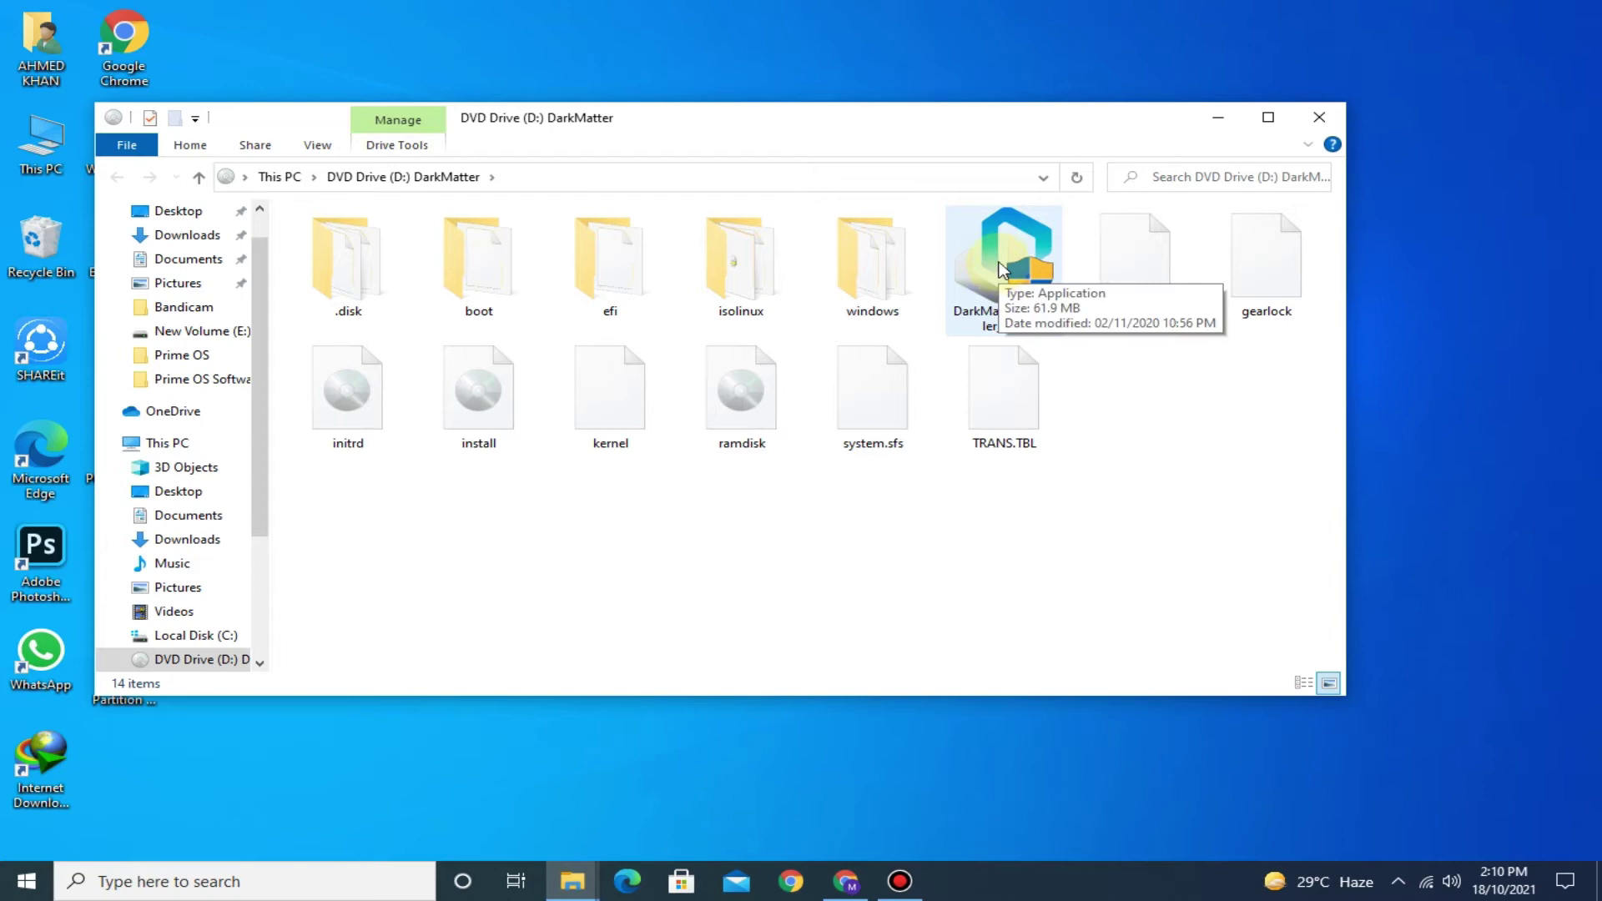
{"action": "left_click", "coordinate": [1001, 266]}
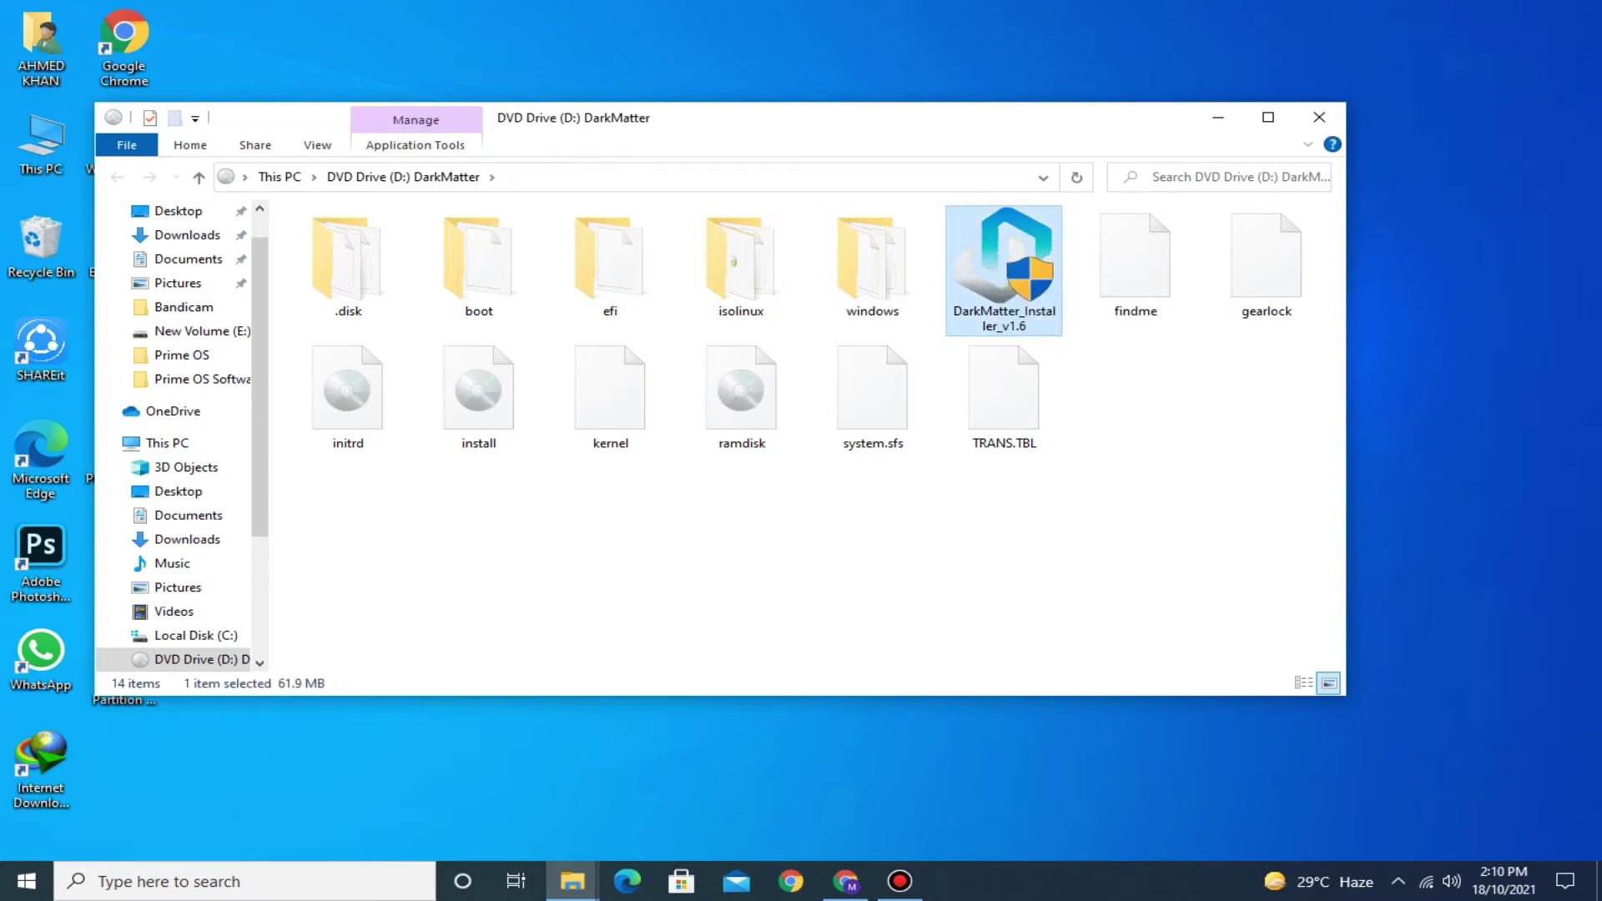
{"action": "key", "text": "Return"}
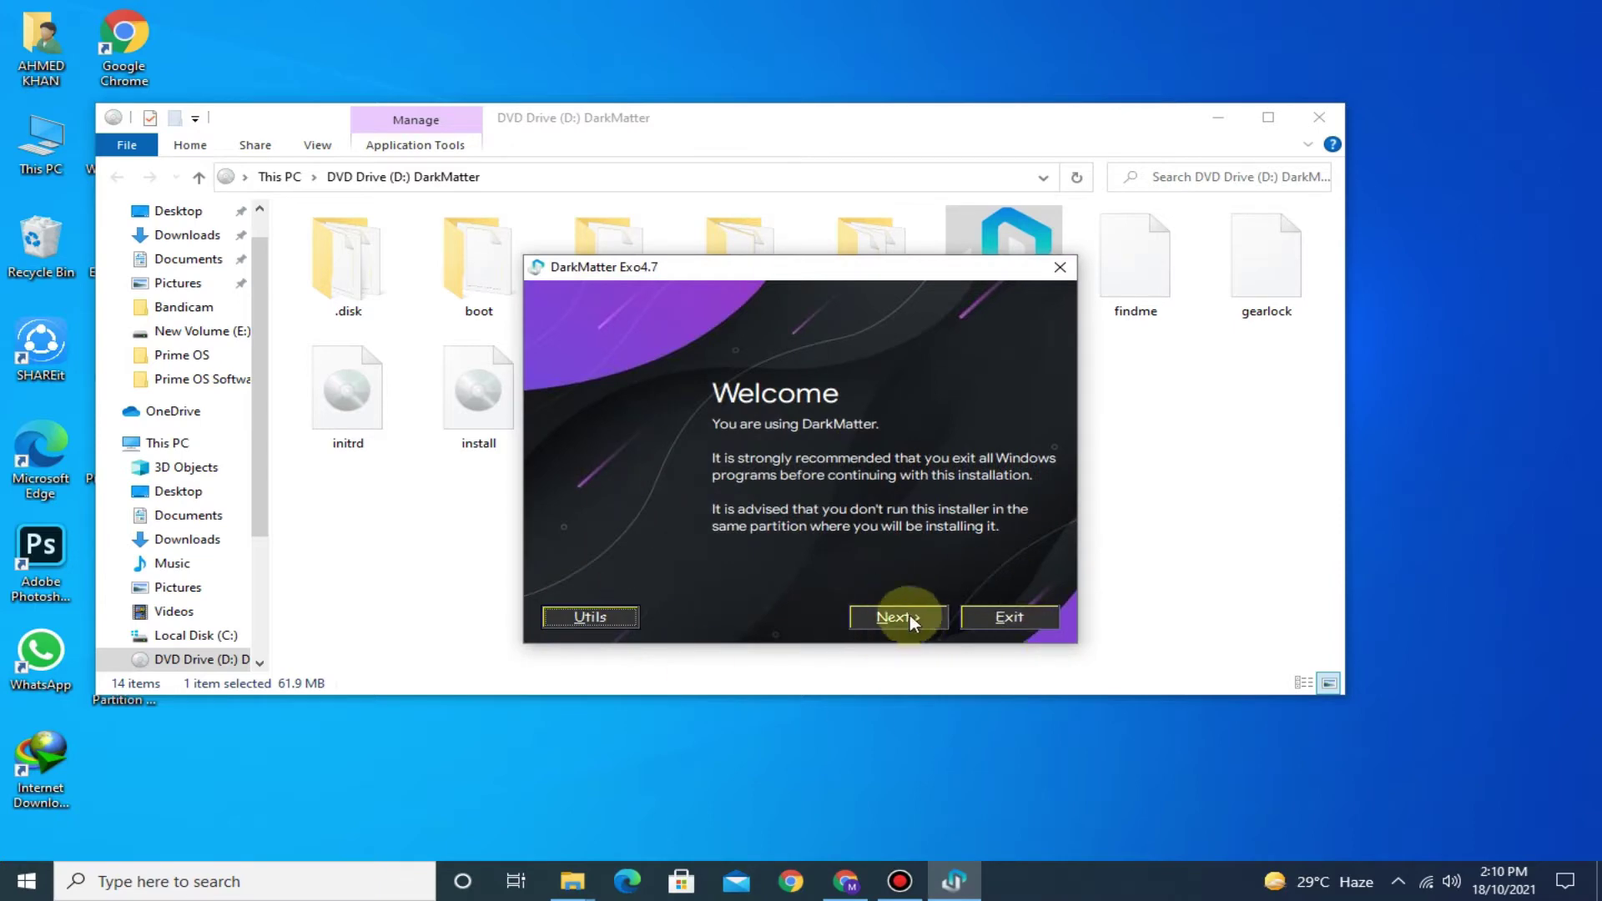
Go past the Welcome screen and enable Download latest Grub2Win.
{"action": "left_click", "coordinate": [872, 616]}
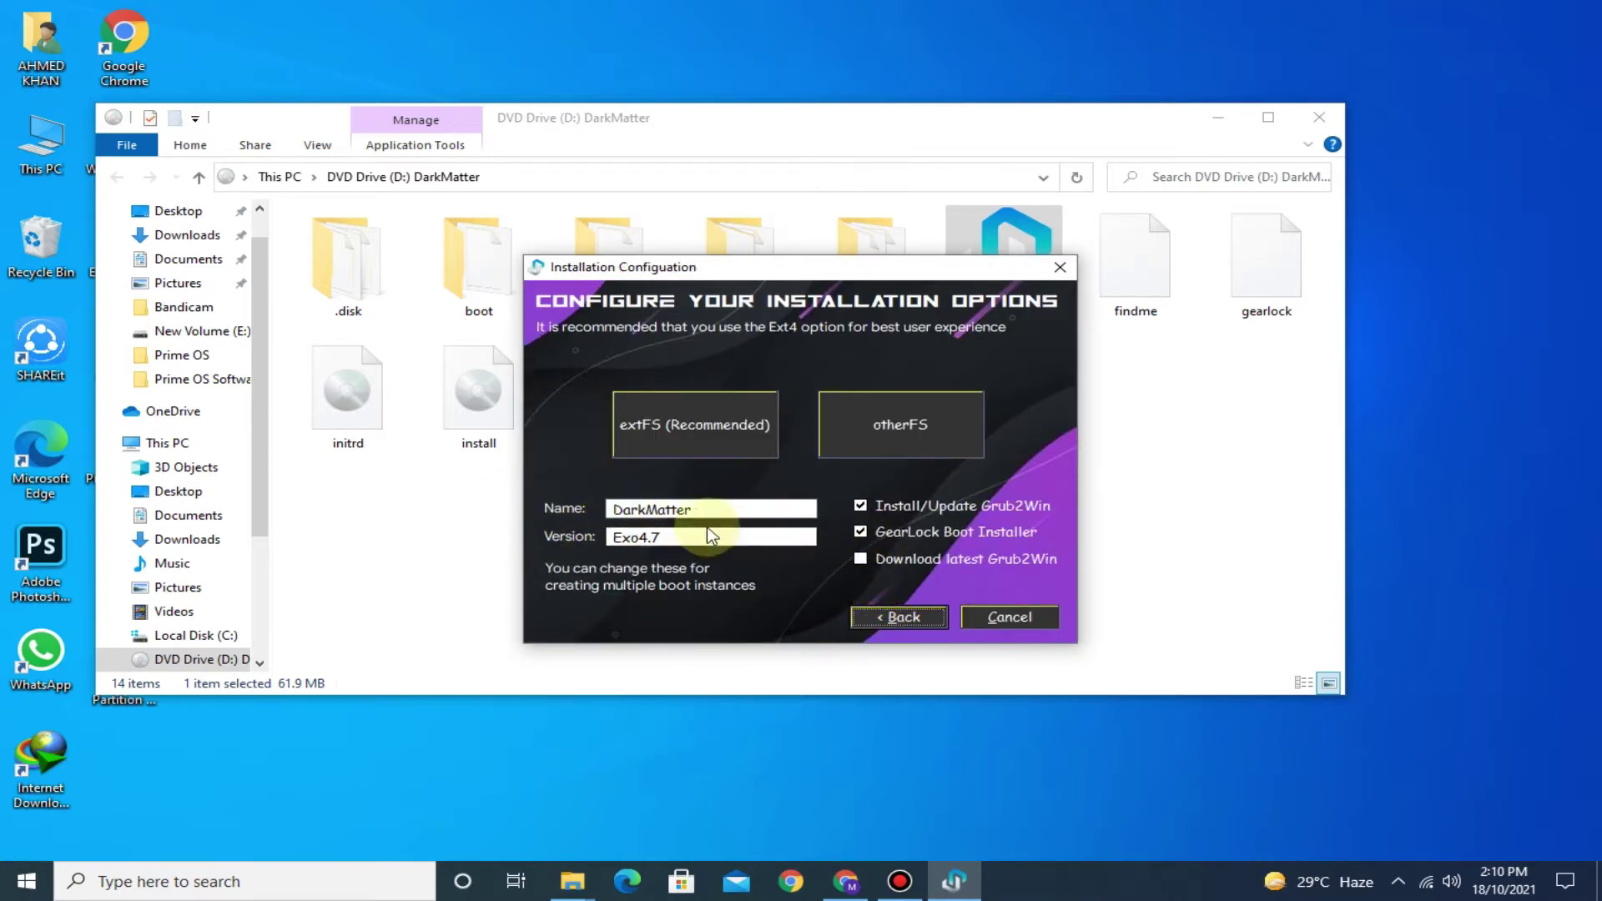
{"action": "left_click", "coordinate": [859, 559]}
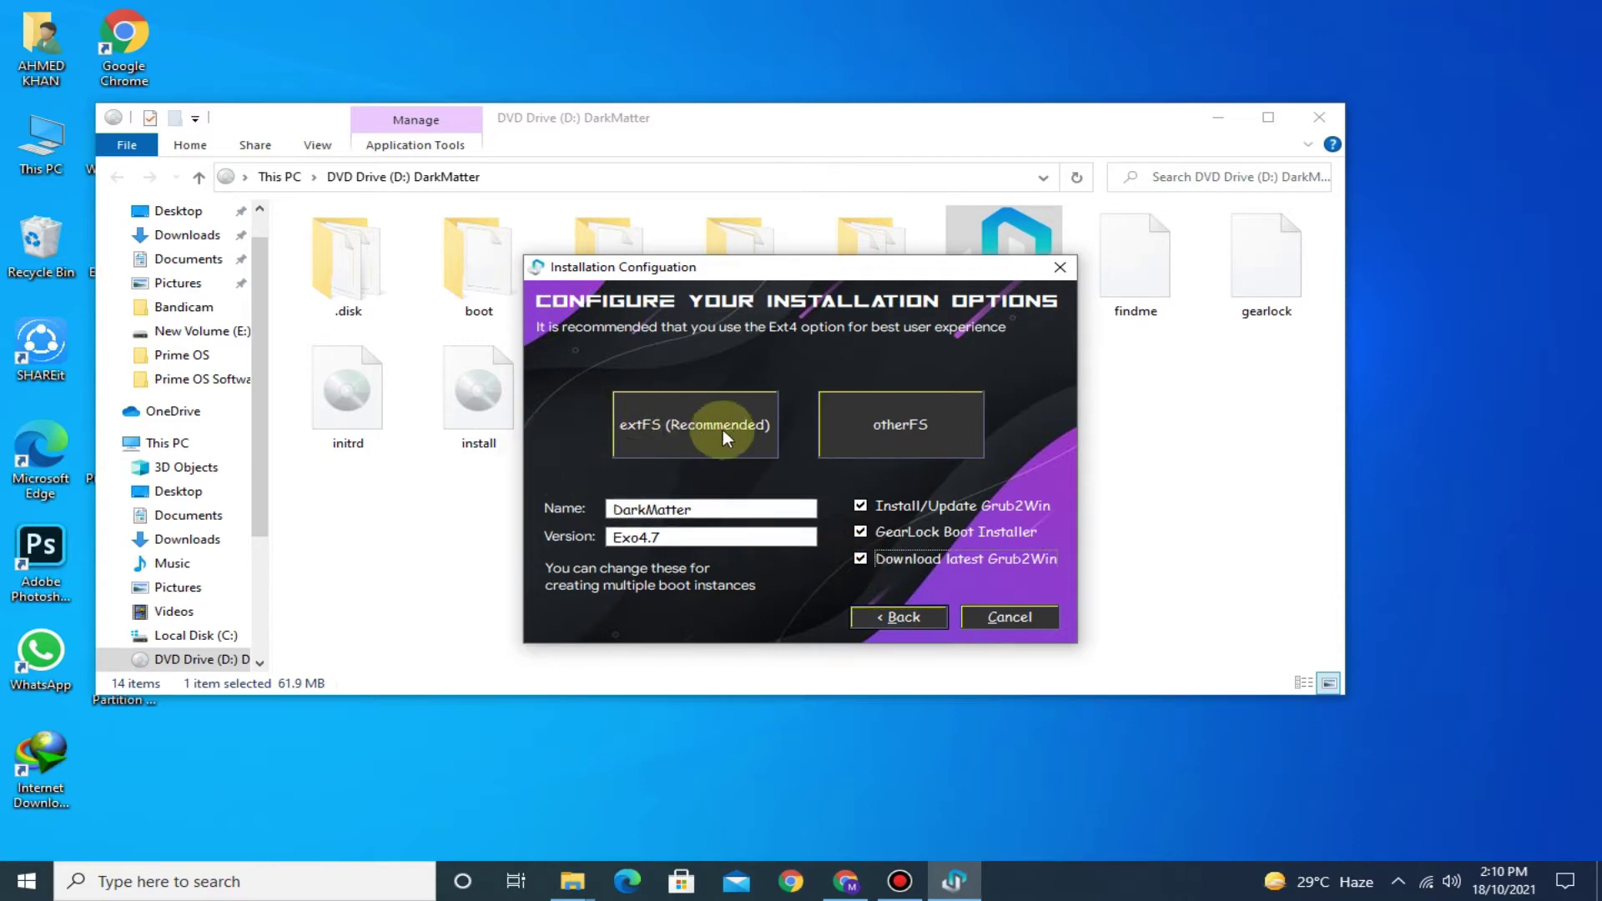
Choose extFS (Recommended), generate the ExtFS driver licence, and launch the Partition Tool.
{"action": "left_click", "coordinate": [677, 427]}
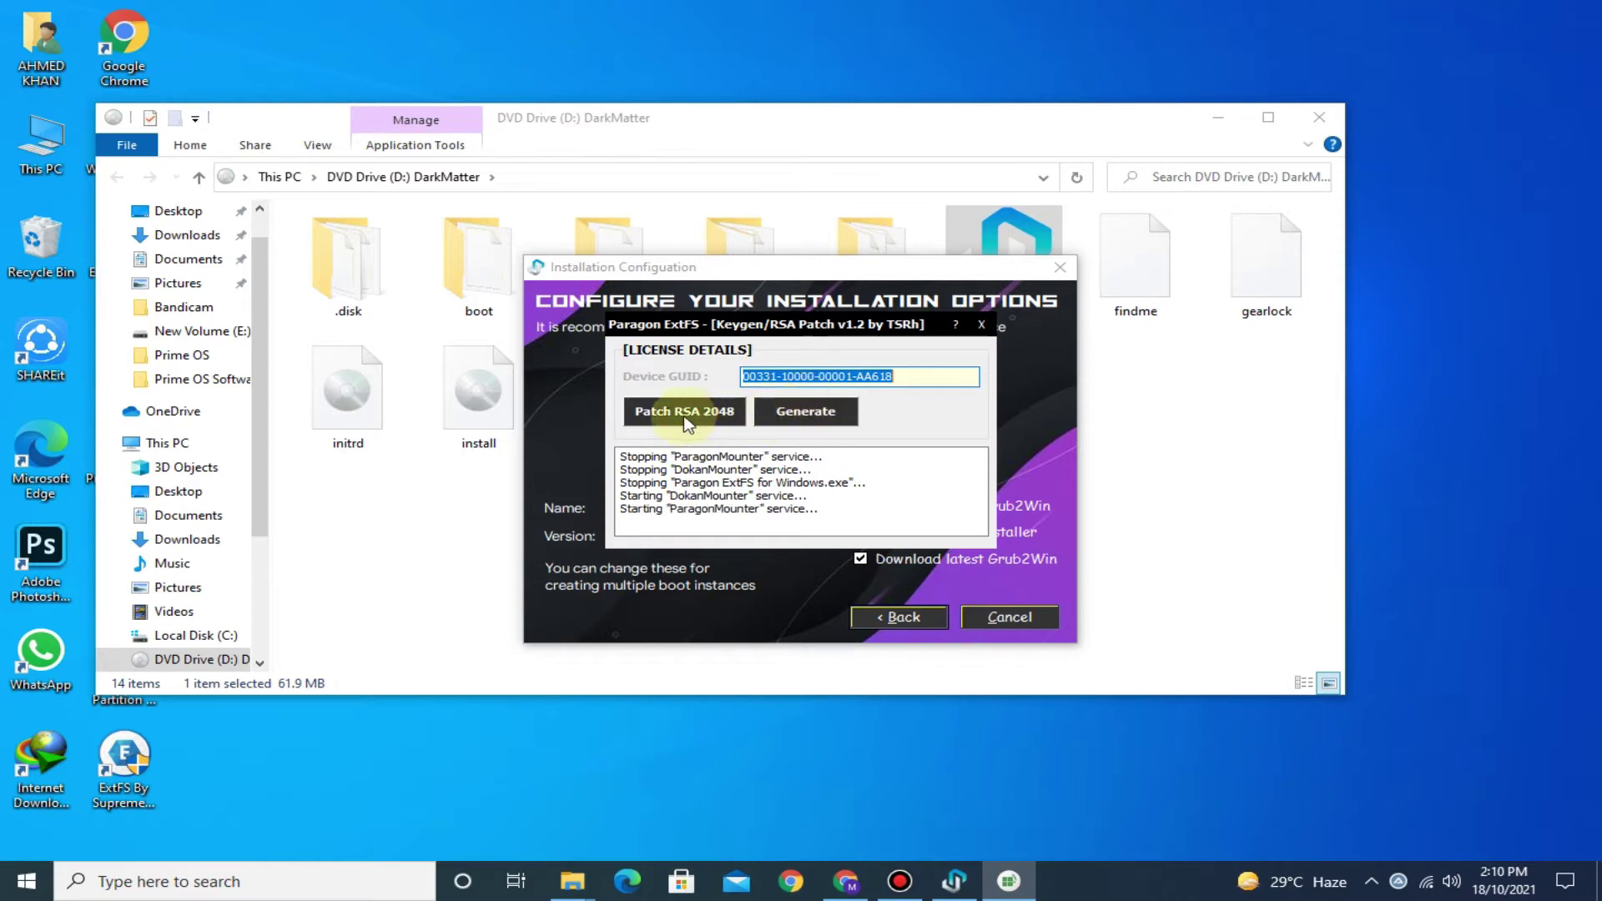
{"action": "left_click", "coordinate": [801, 418]}
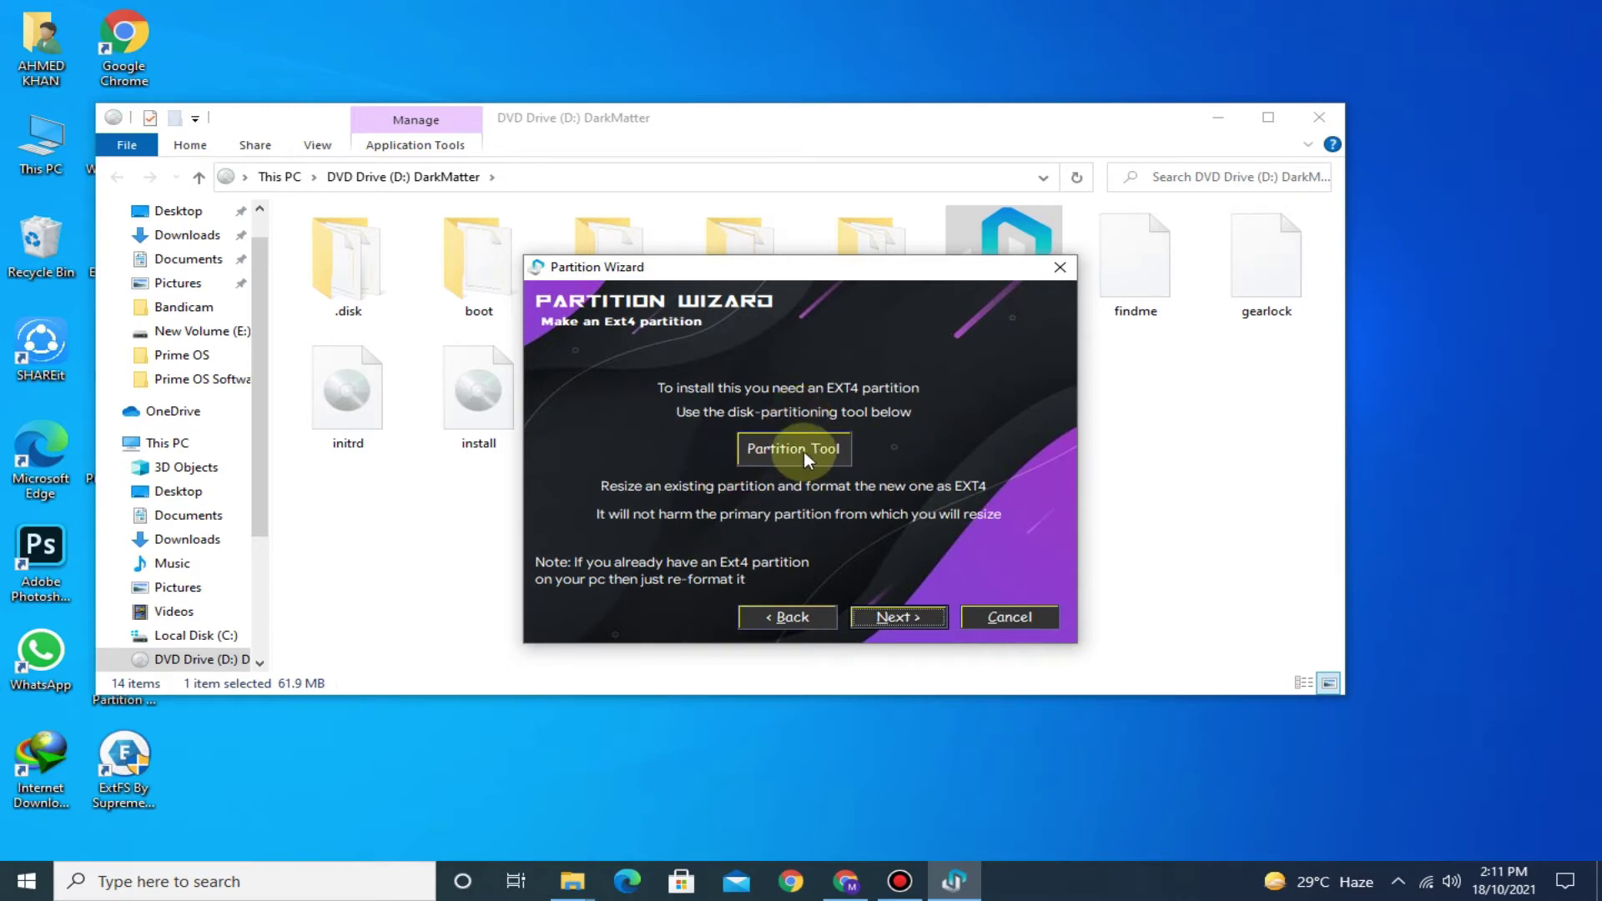
{"action": "left_click", "coordinate": [802, 450]}
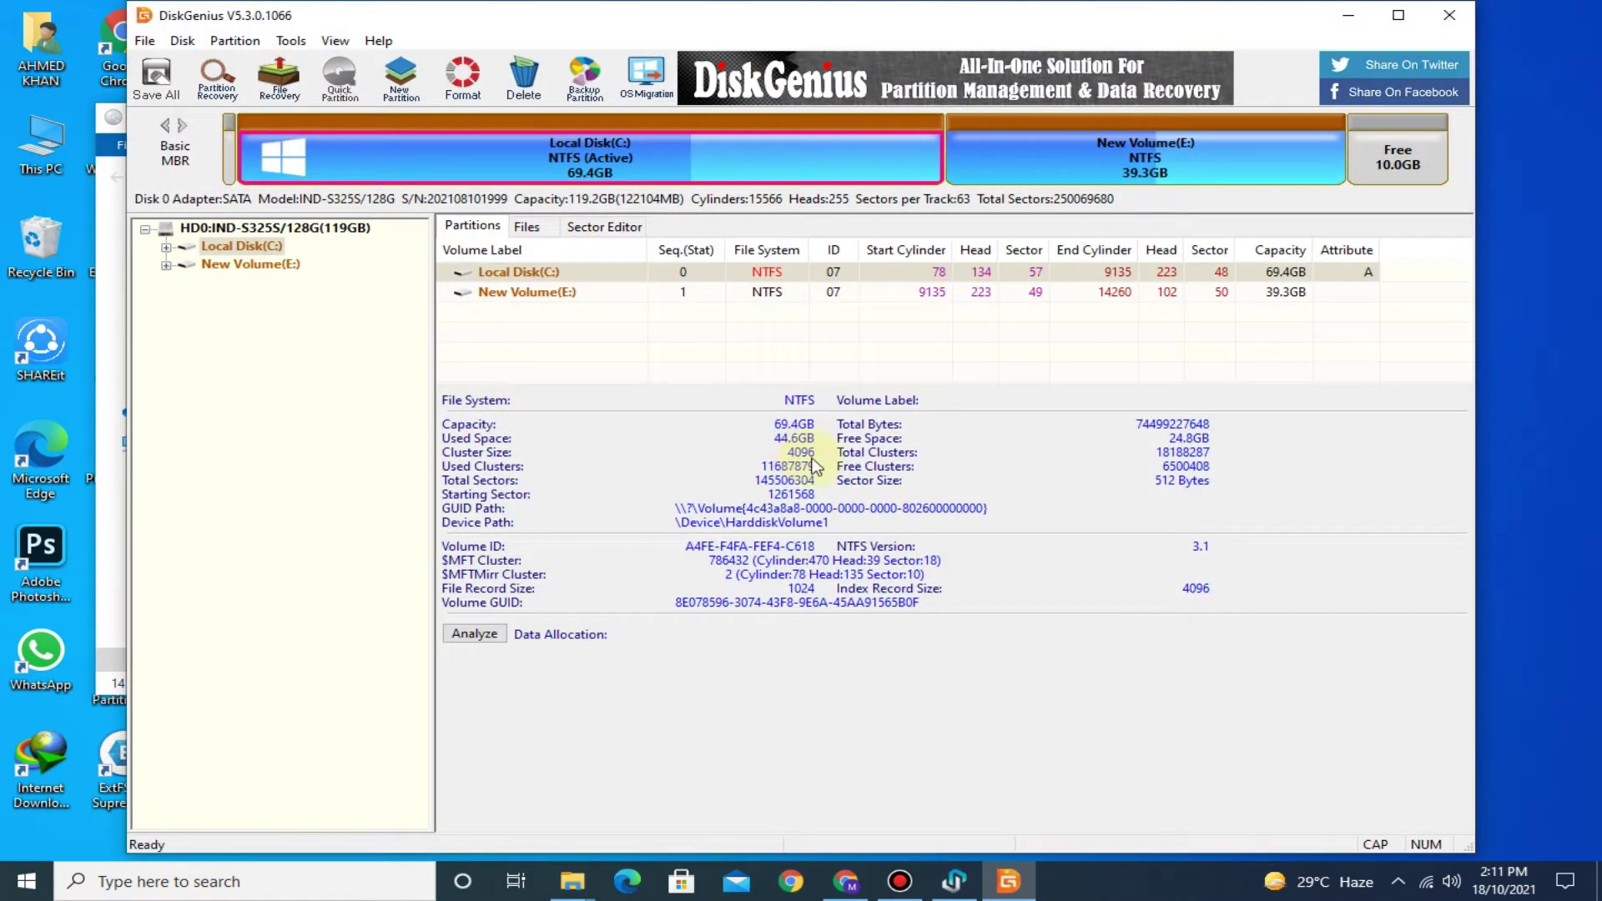
Create an Ext4 (Linux Data) partition labelled Darkmatter in the free 10.0GB space.
{"action": "right_click", "coordinate": [1384, 157]}
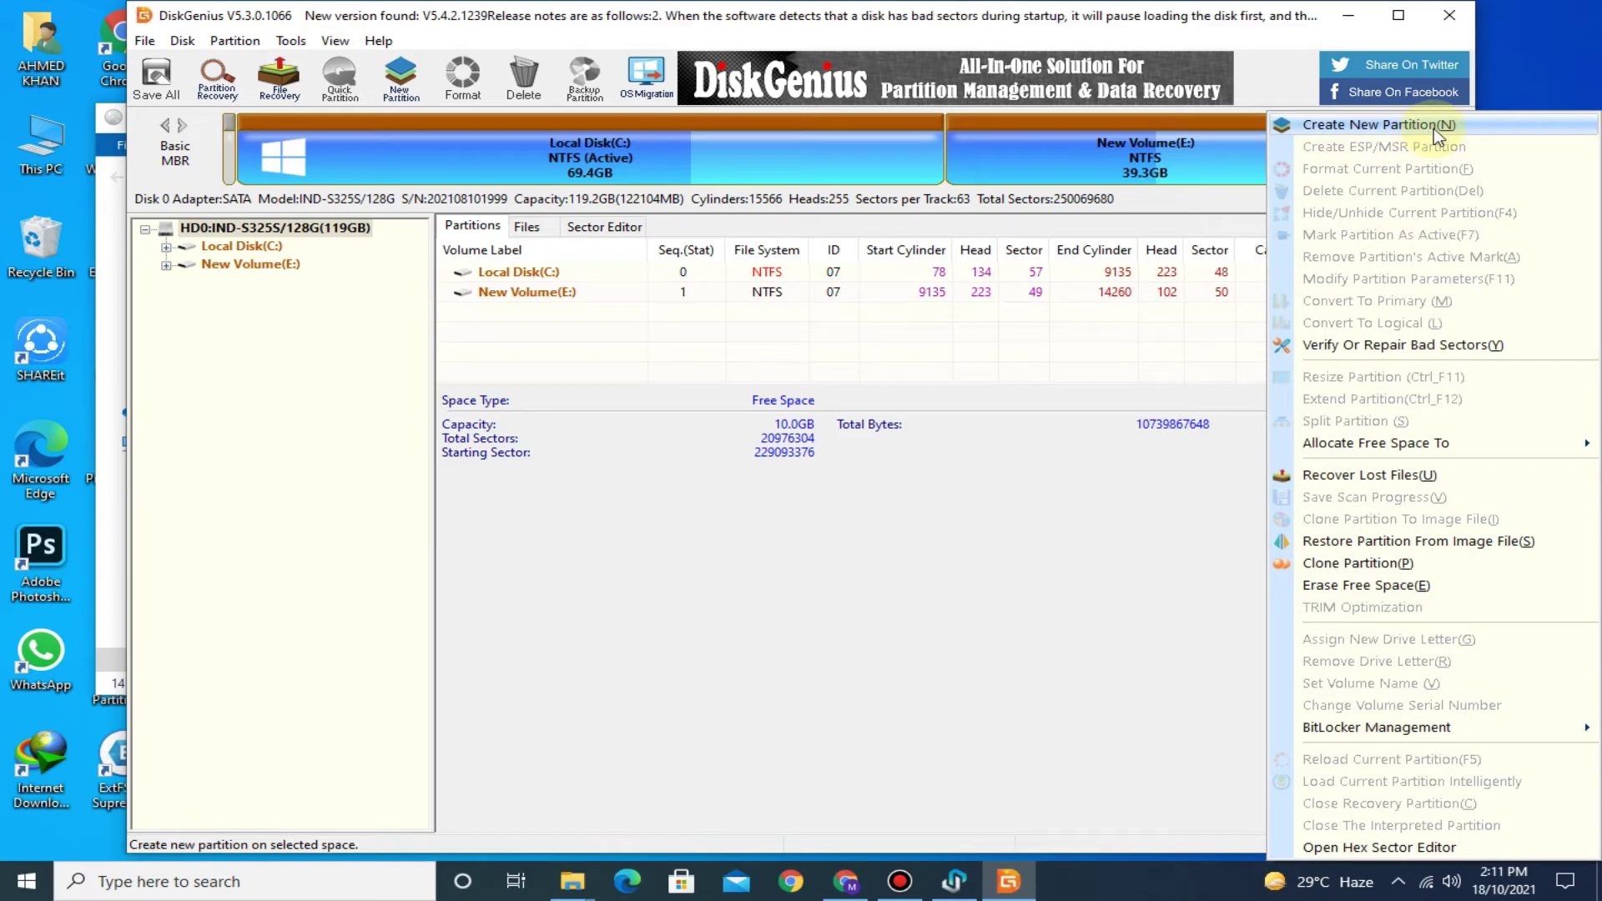
{"action": "left_click", "coordinate": [1435, 131]}
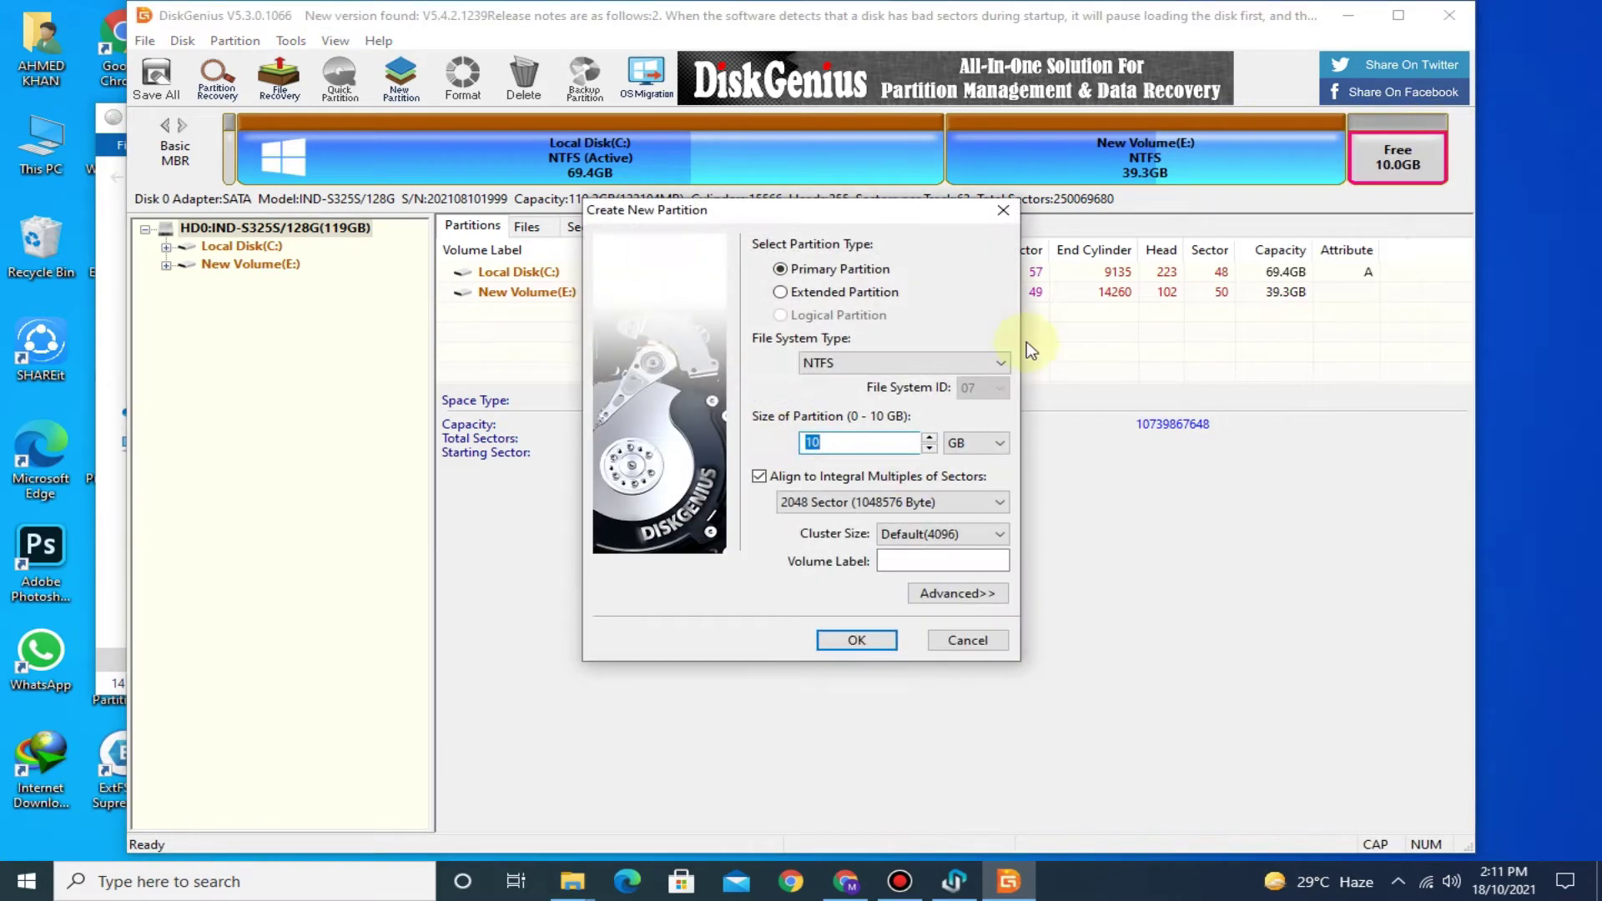
{"action": "left_click", "coordinate": [914, 360]}
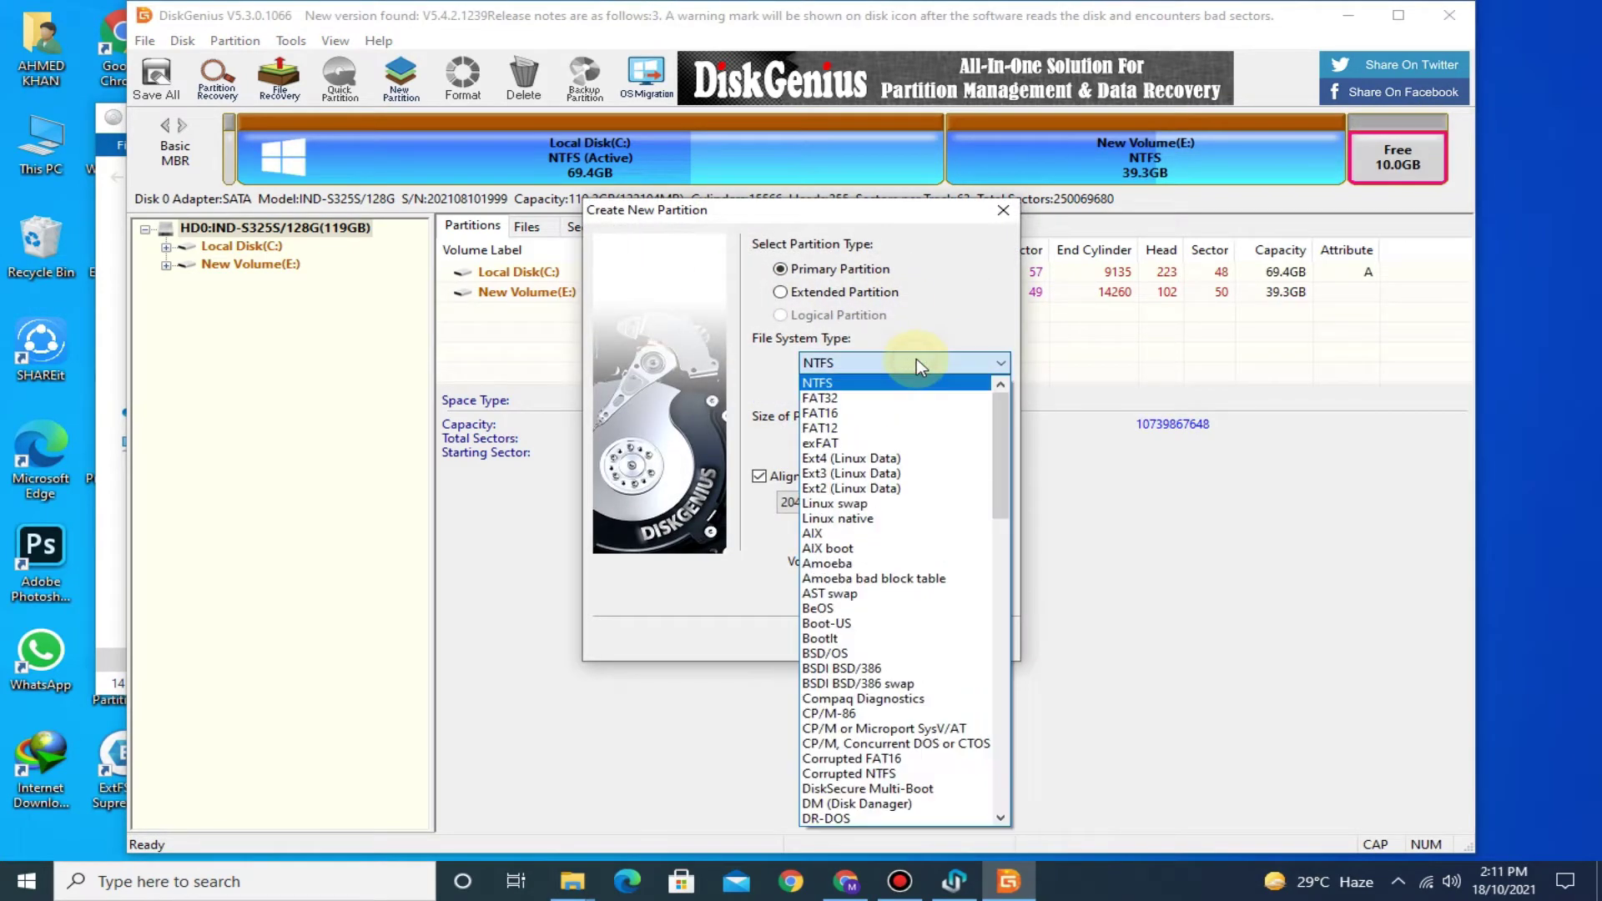
{"action": "left_click", "coordinate": [863, 460]}
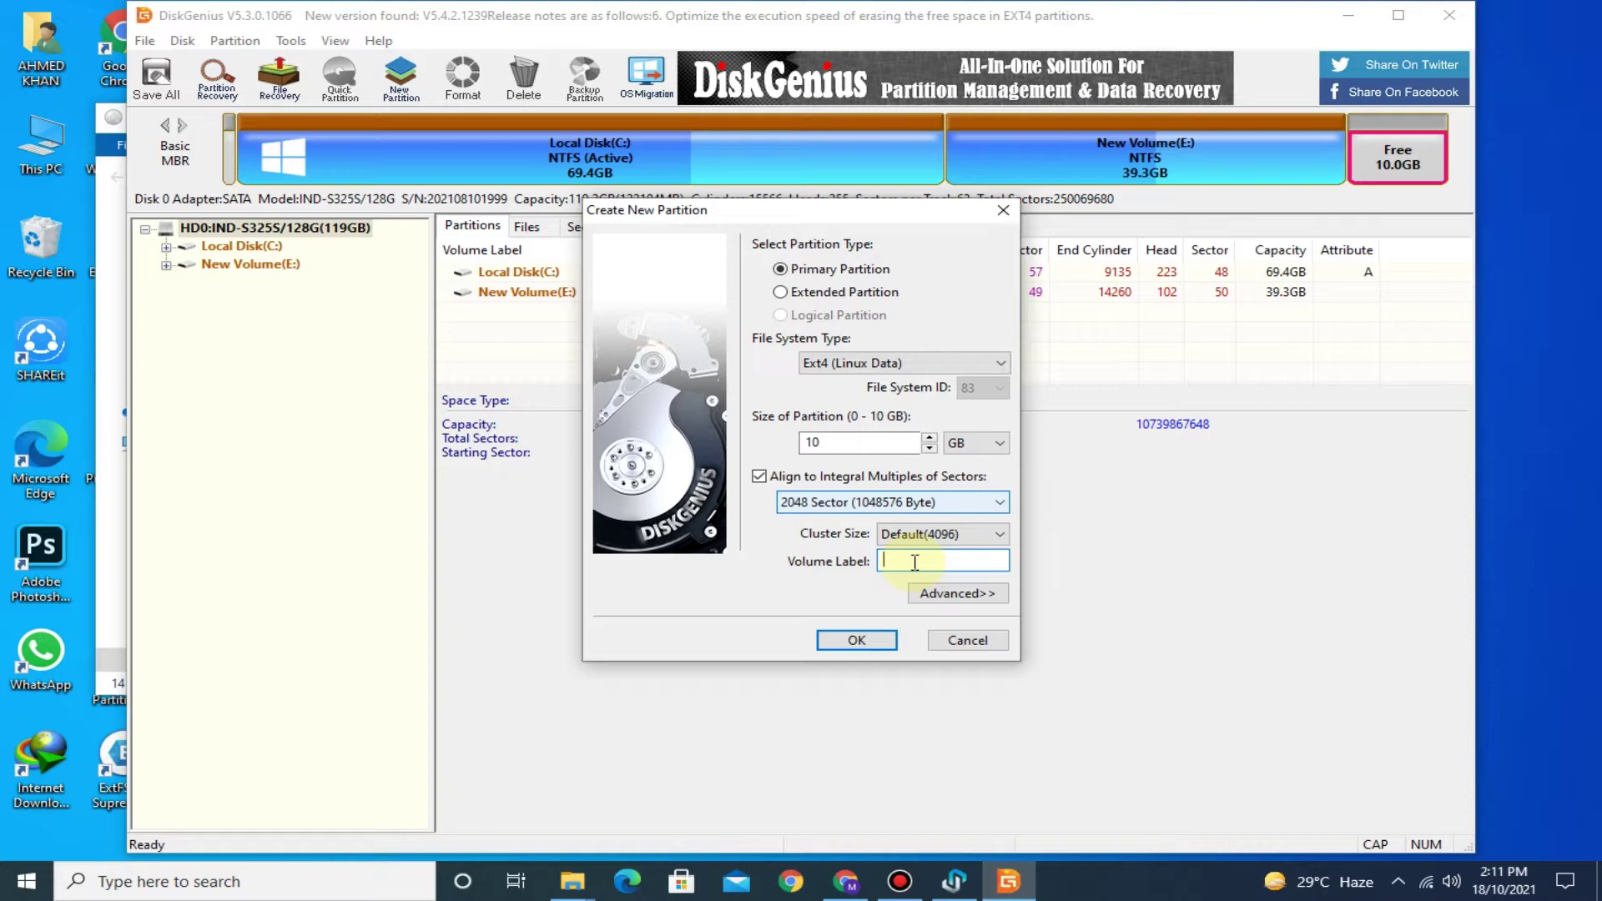
{"action": "type", "text": "Darkm"}
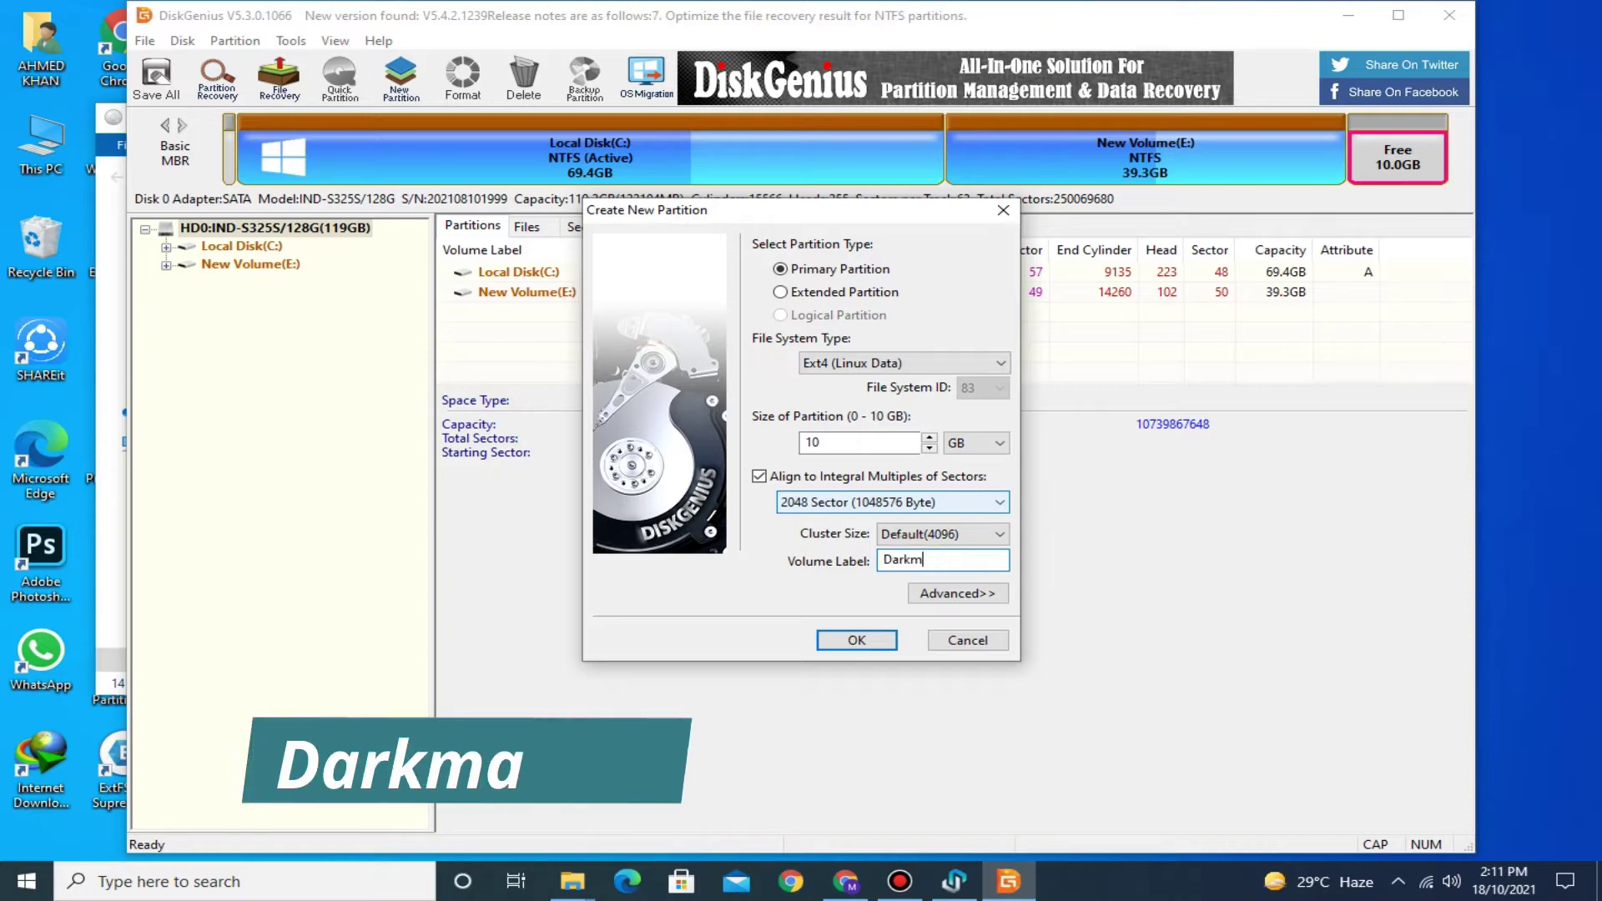
{"action": "type", "text": "atter"}
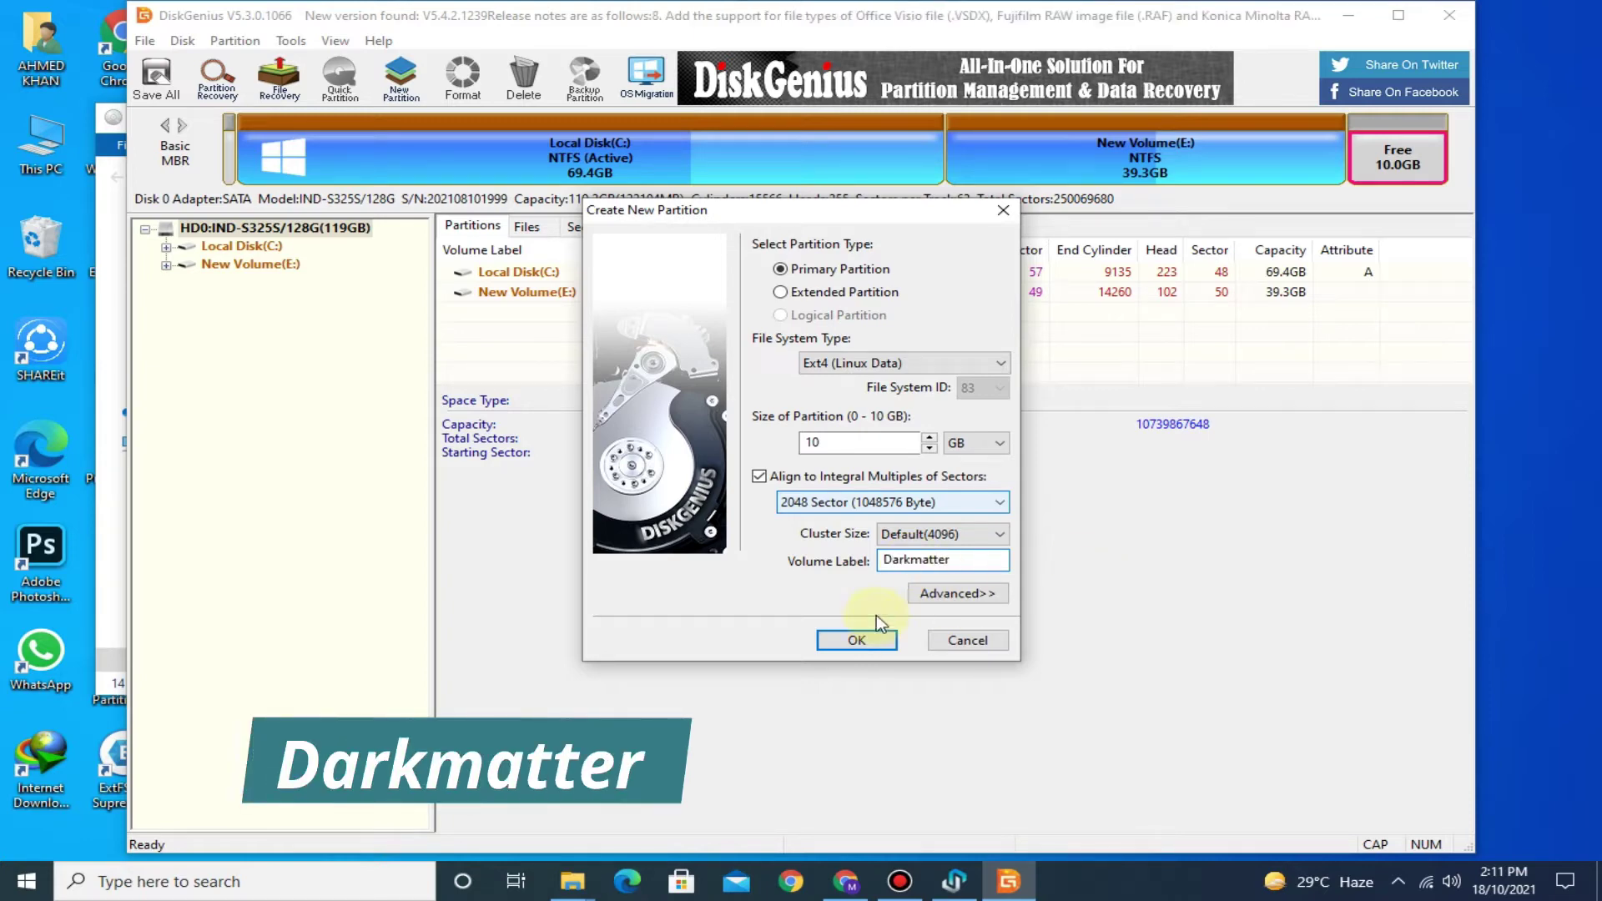
{"action": "left_click", "coordinate": [856, 640]}
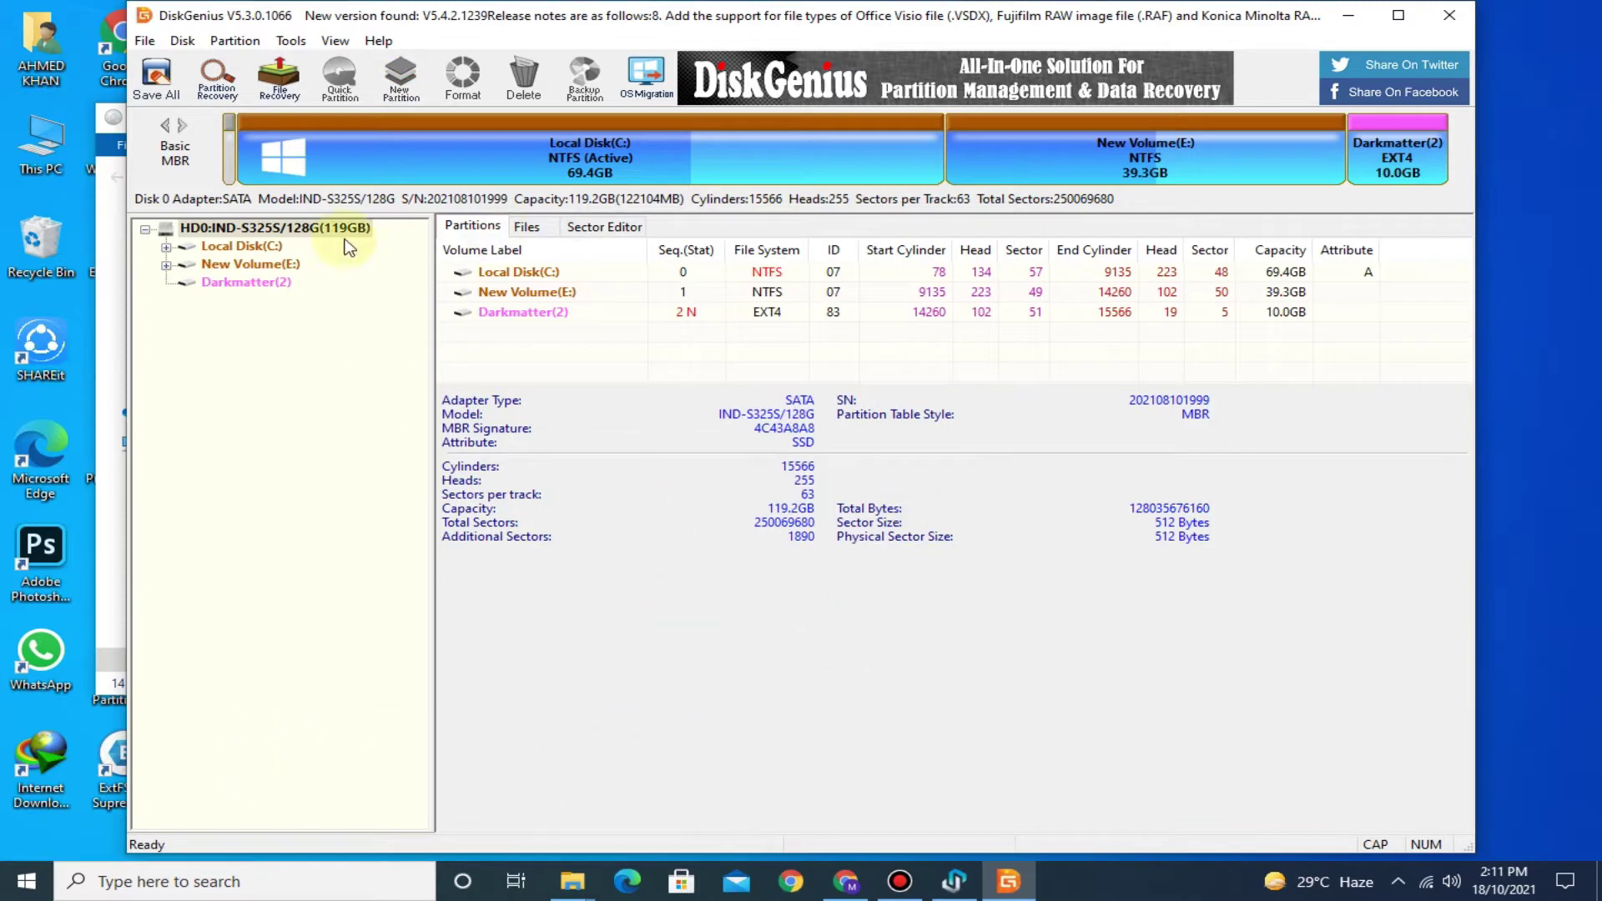
Save all partition changes to disk and format the new Darkmatter partition.
{"action": "left_click", "coordinate": [157, 83]}
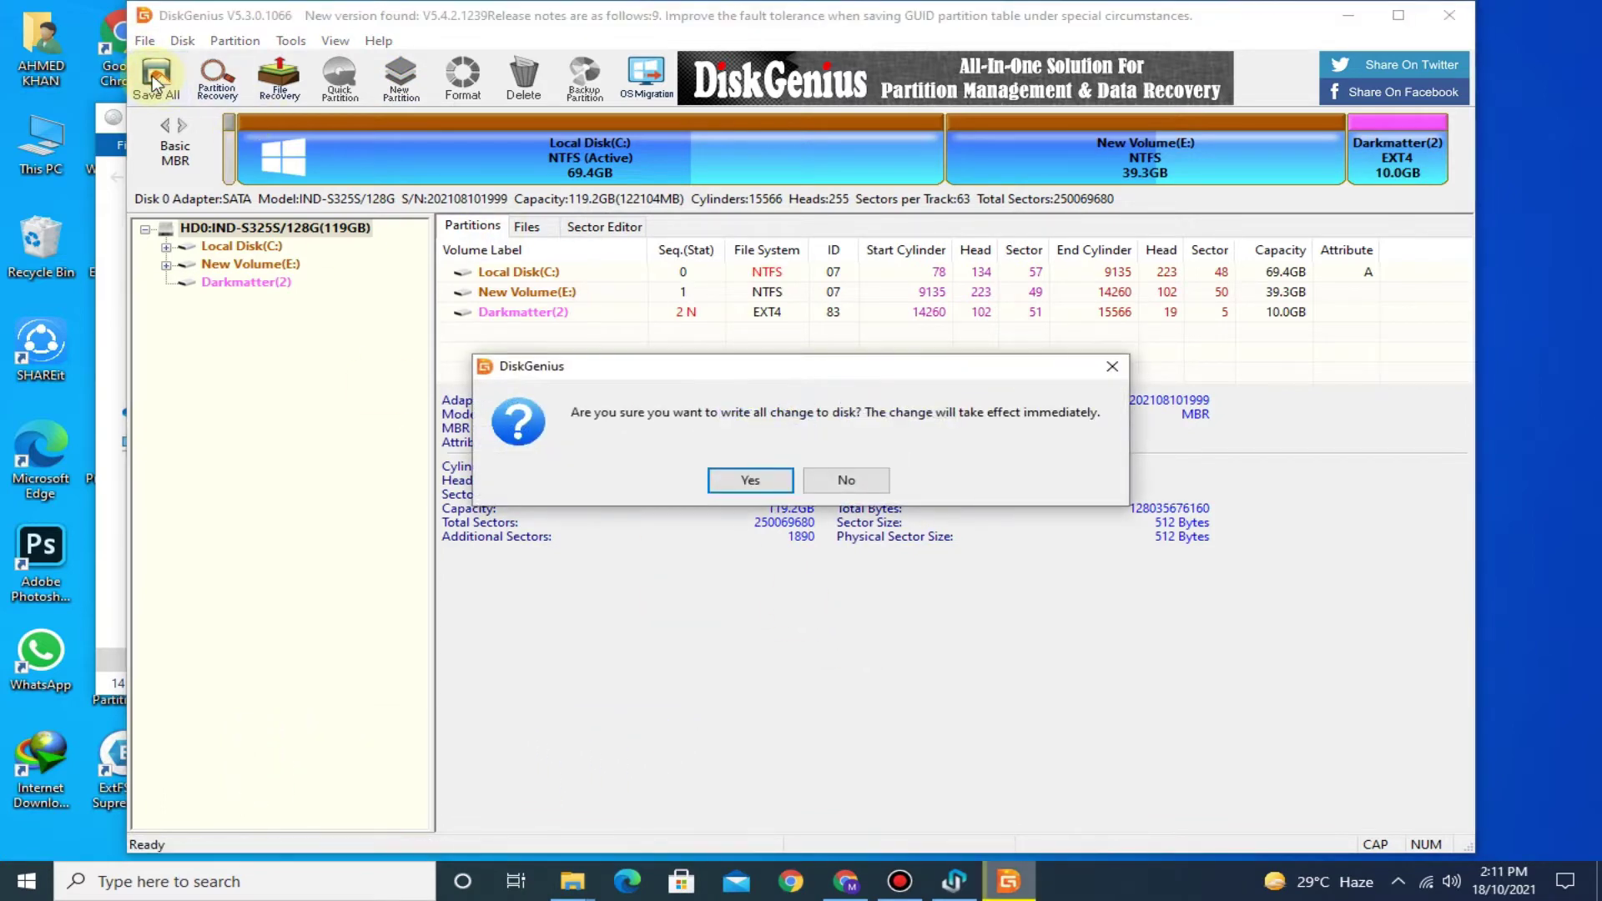
{"action": "left_click", "coordinate": [735, 496]}
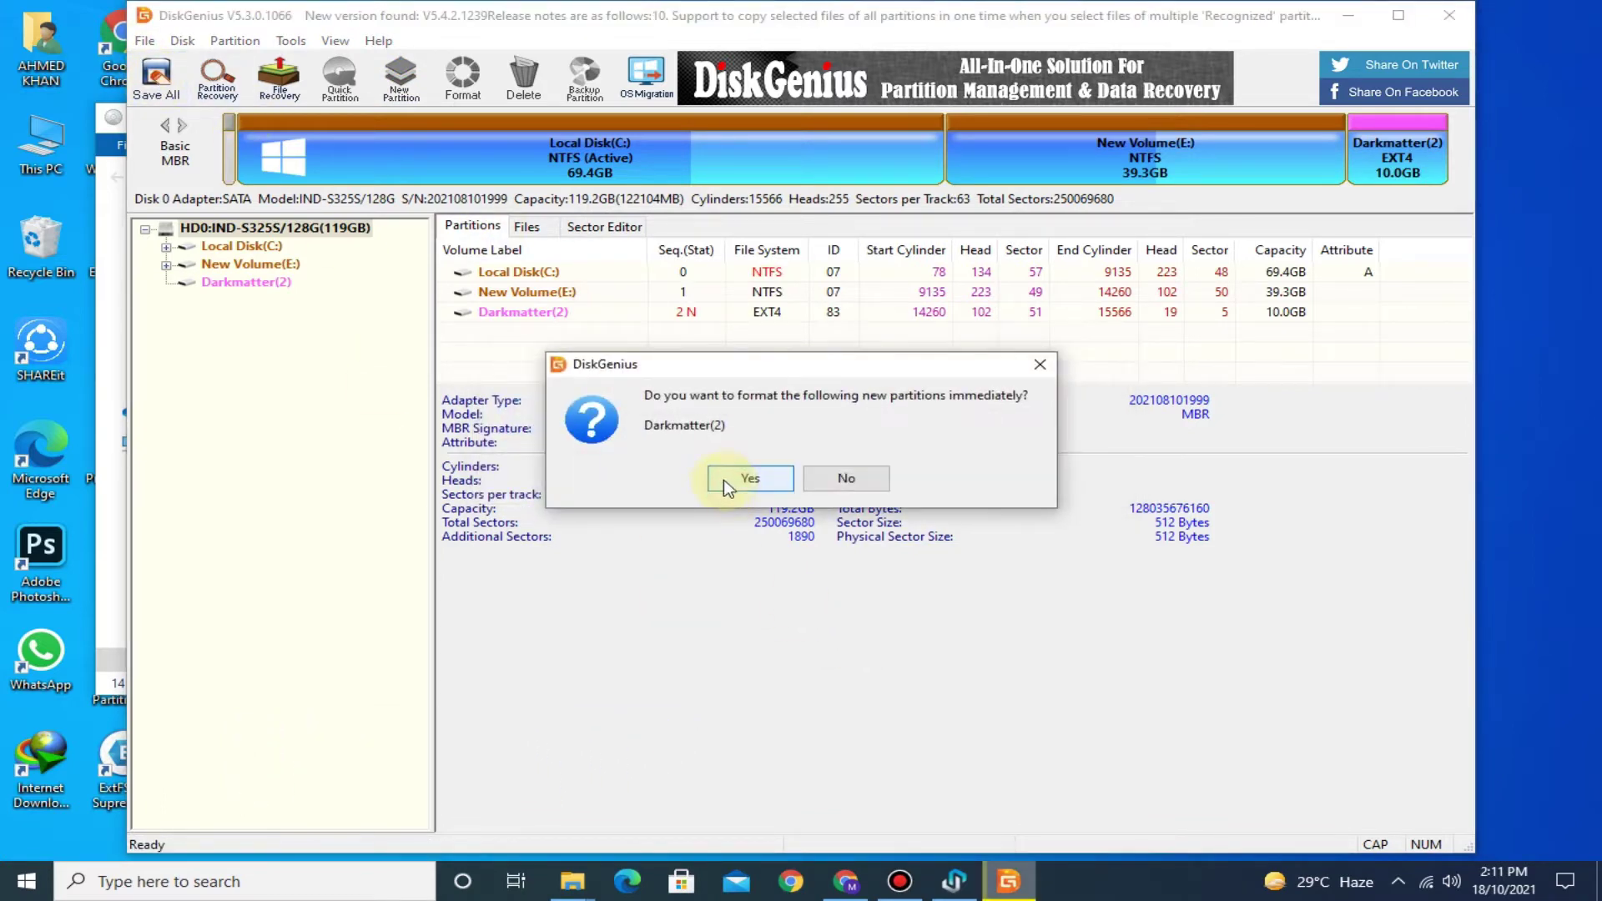
{"action": "left_click", "coordinate": [719, 475]}
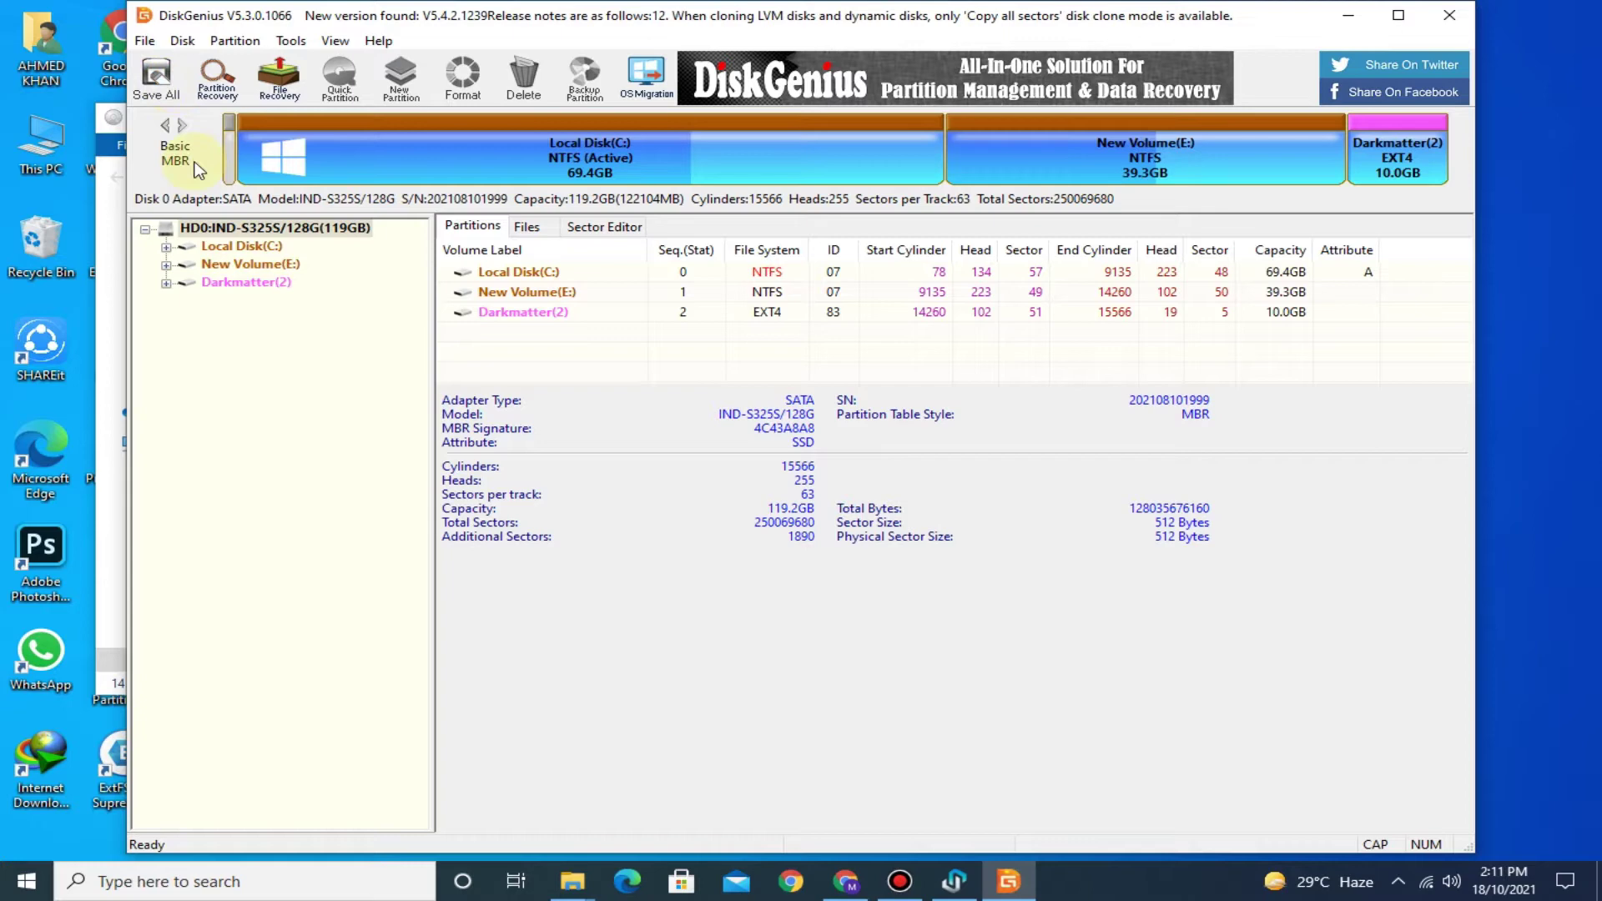
Close DiskGenius, dismiss the restart notice, and select Darkmatter (F:) as install partition.
{"action": "left_click", "coordinate": [1450, 15]}
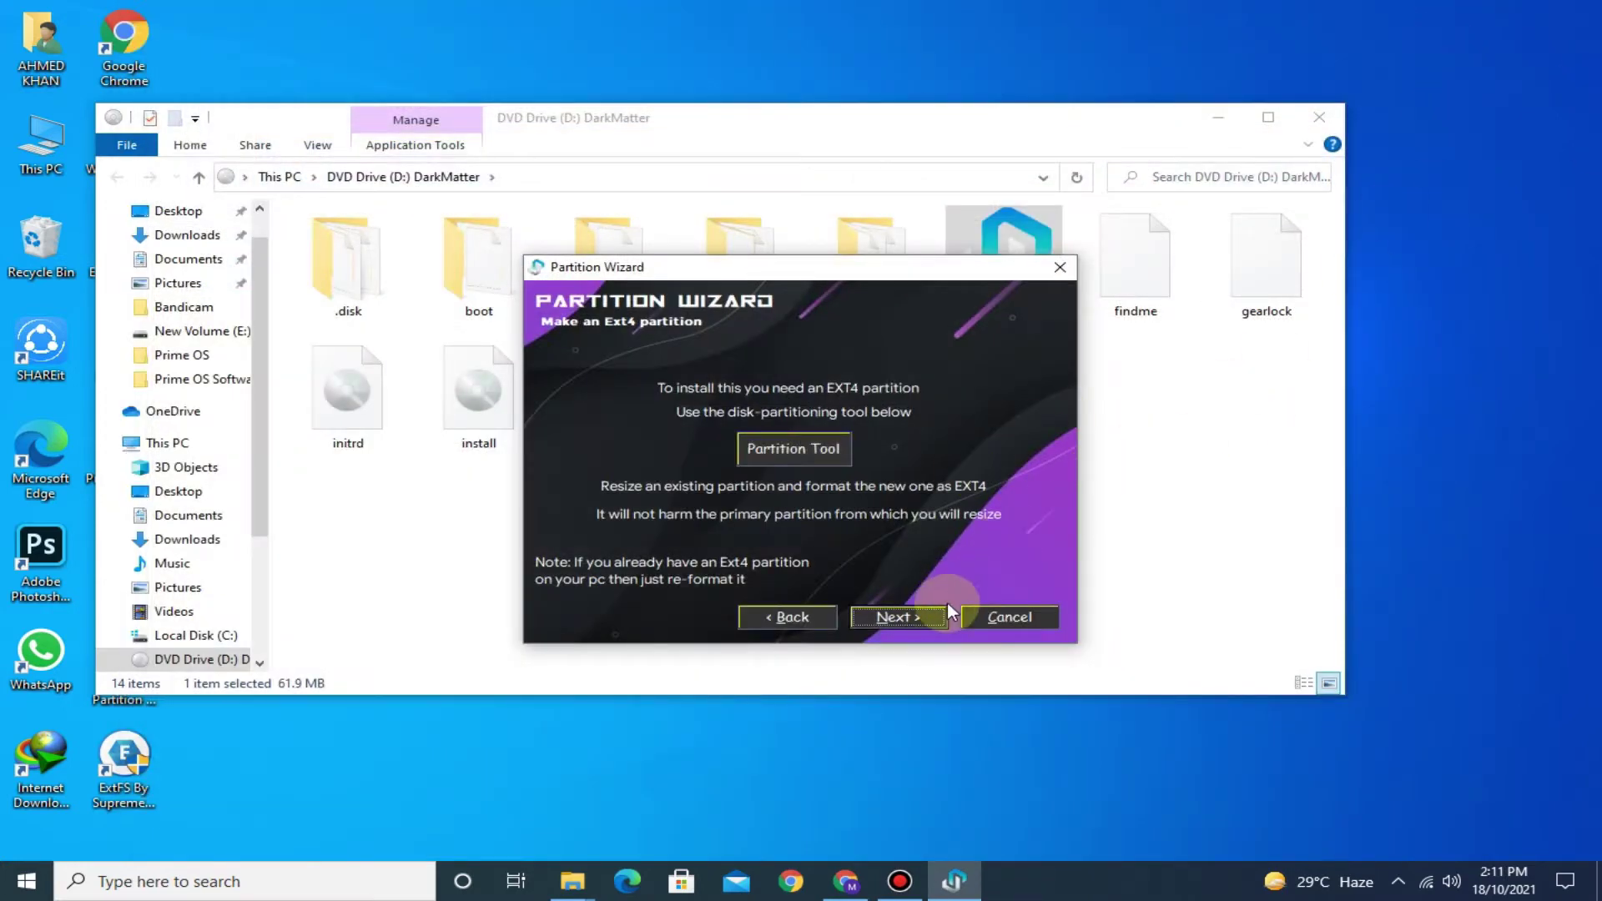
{"action": "left_click", "coordinate": [906, 619]}
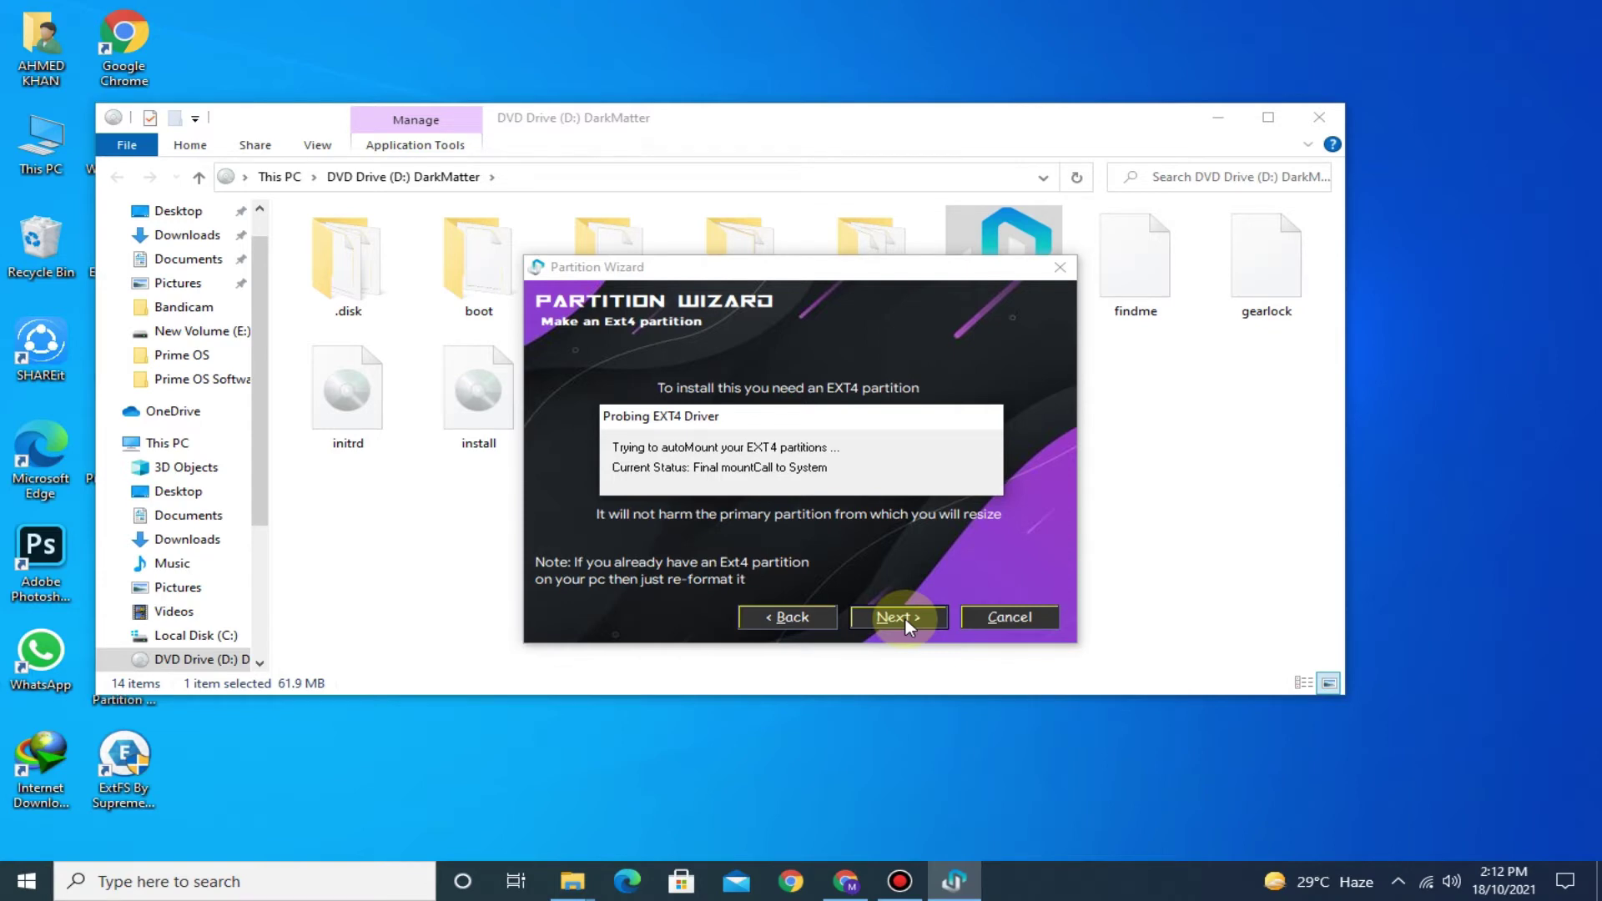
{"action": "left_click", "coordinate": [968, 501]}
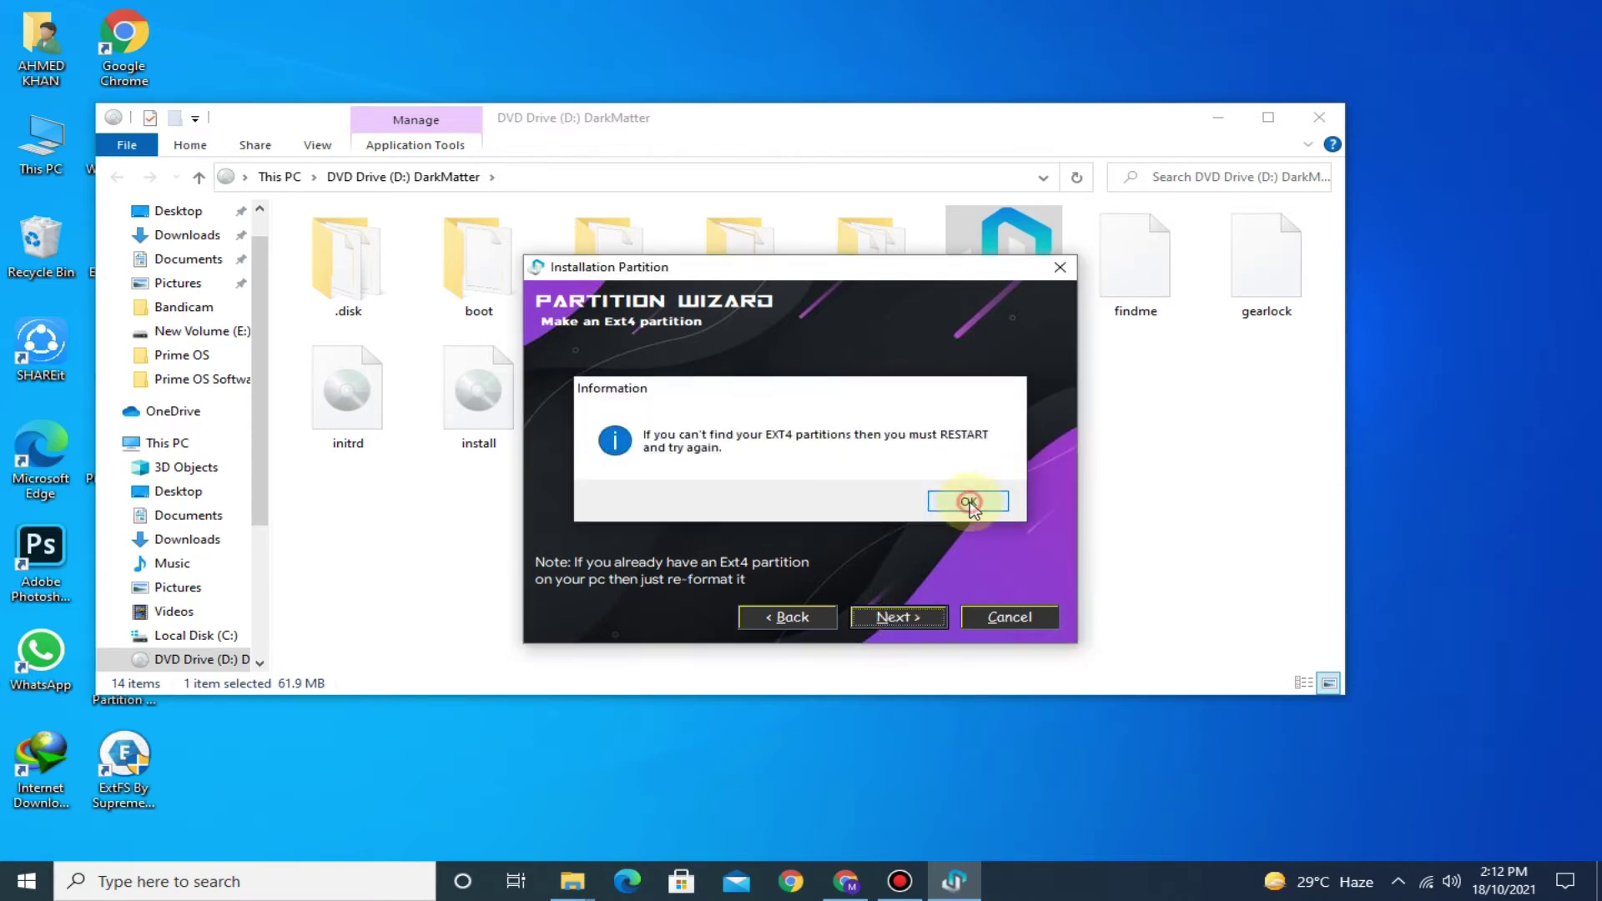
{"action": "left_click", "coordinate": [686, 447]}
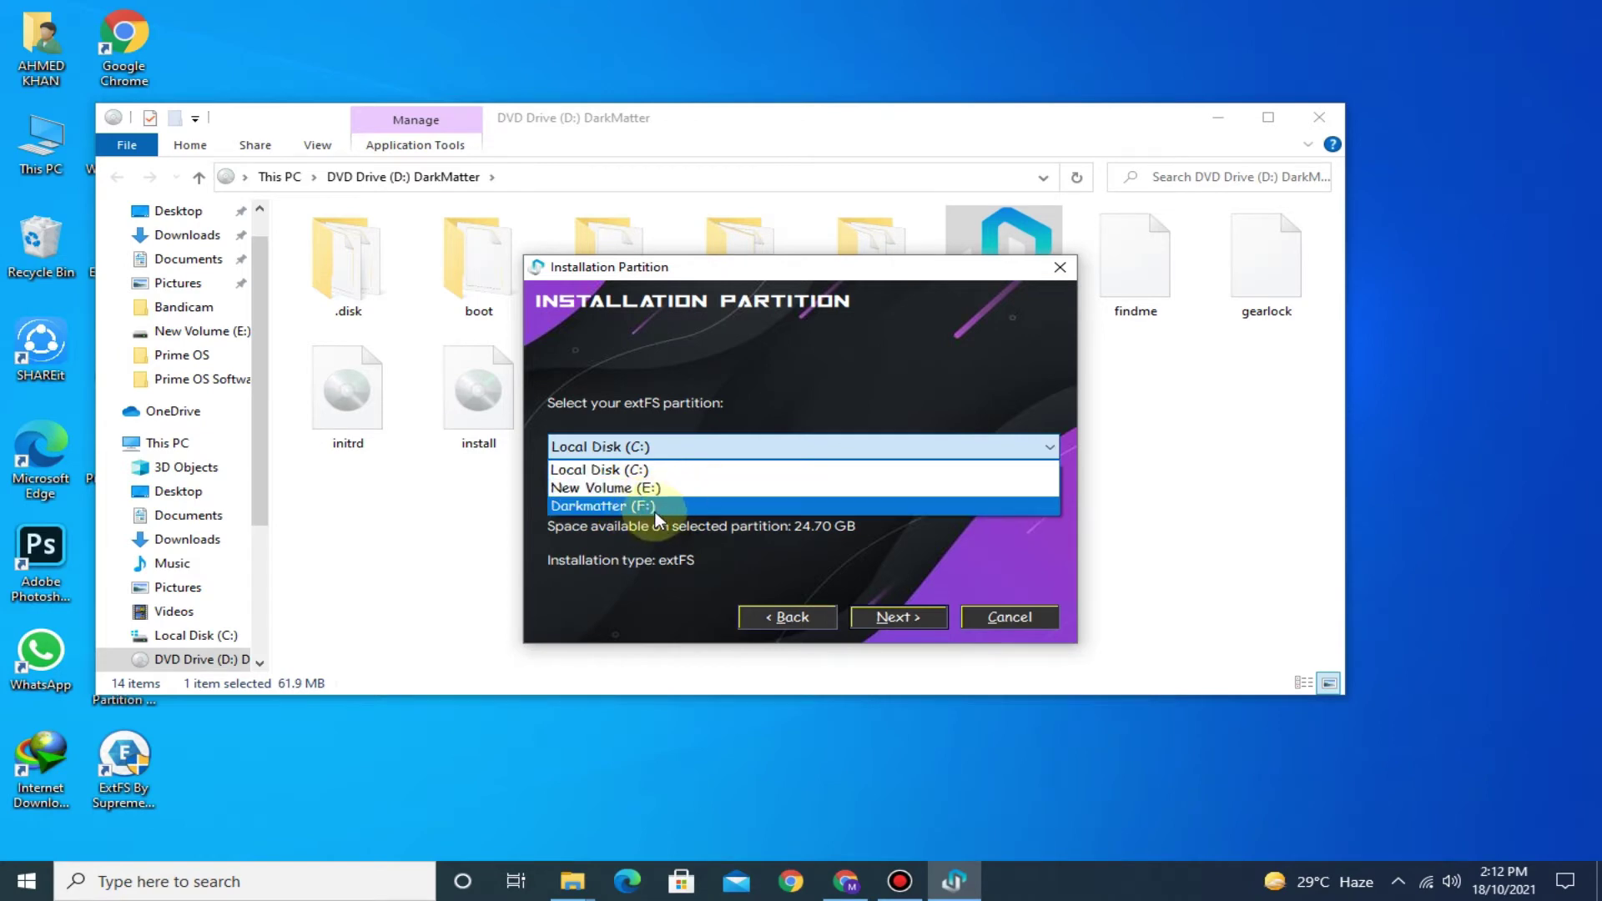
{"action": "left_click", "coordinate": [602, 503]}
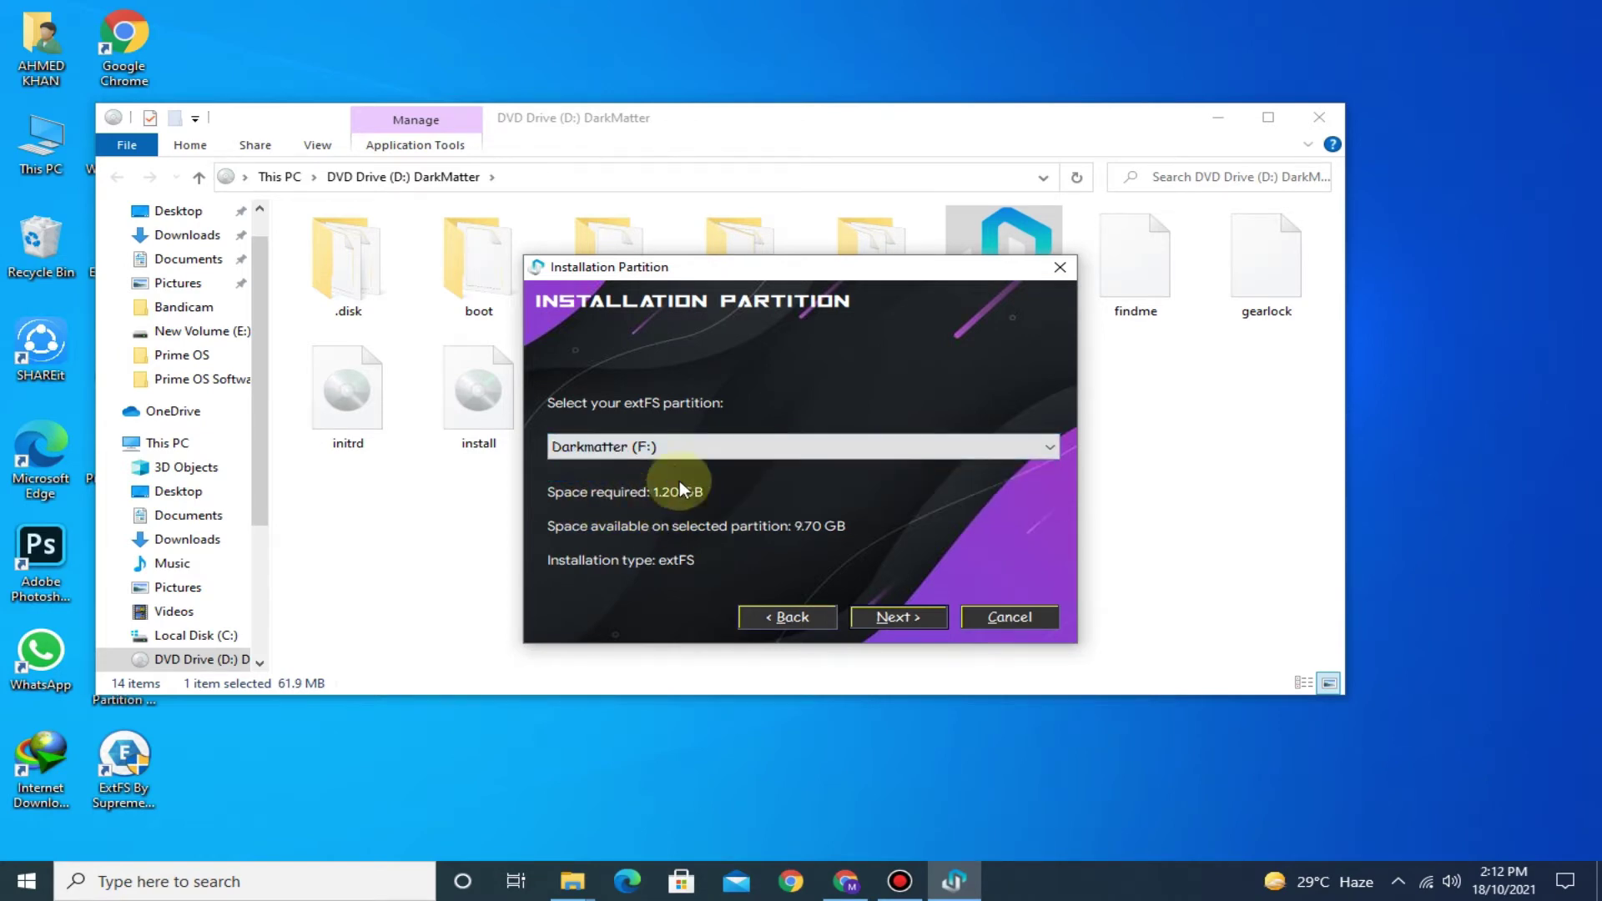
Install DarkMatter Exo4.7 and acknowledge that Grub2Win setup is complete.
{"action": "left_click", "coordinate": [891, 616]}
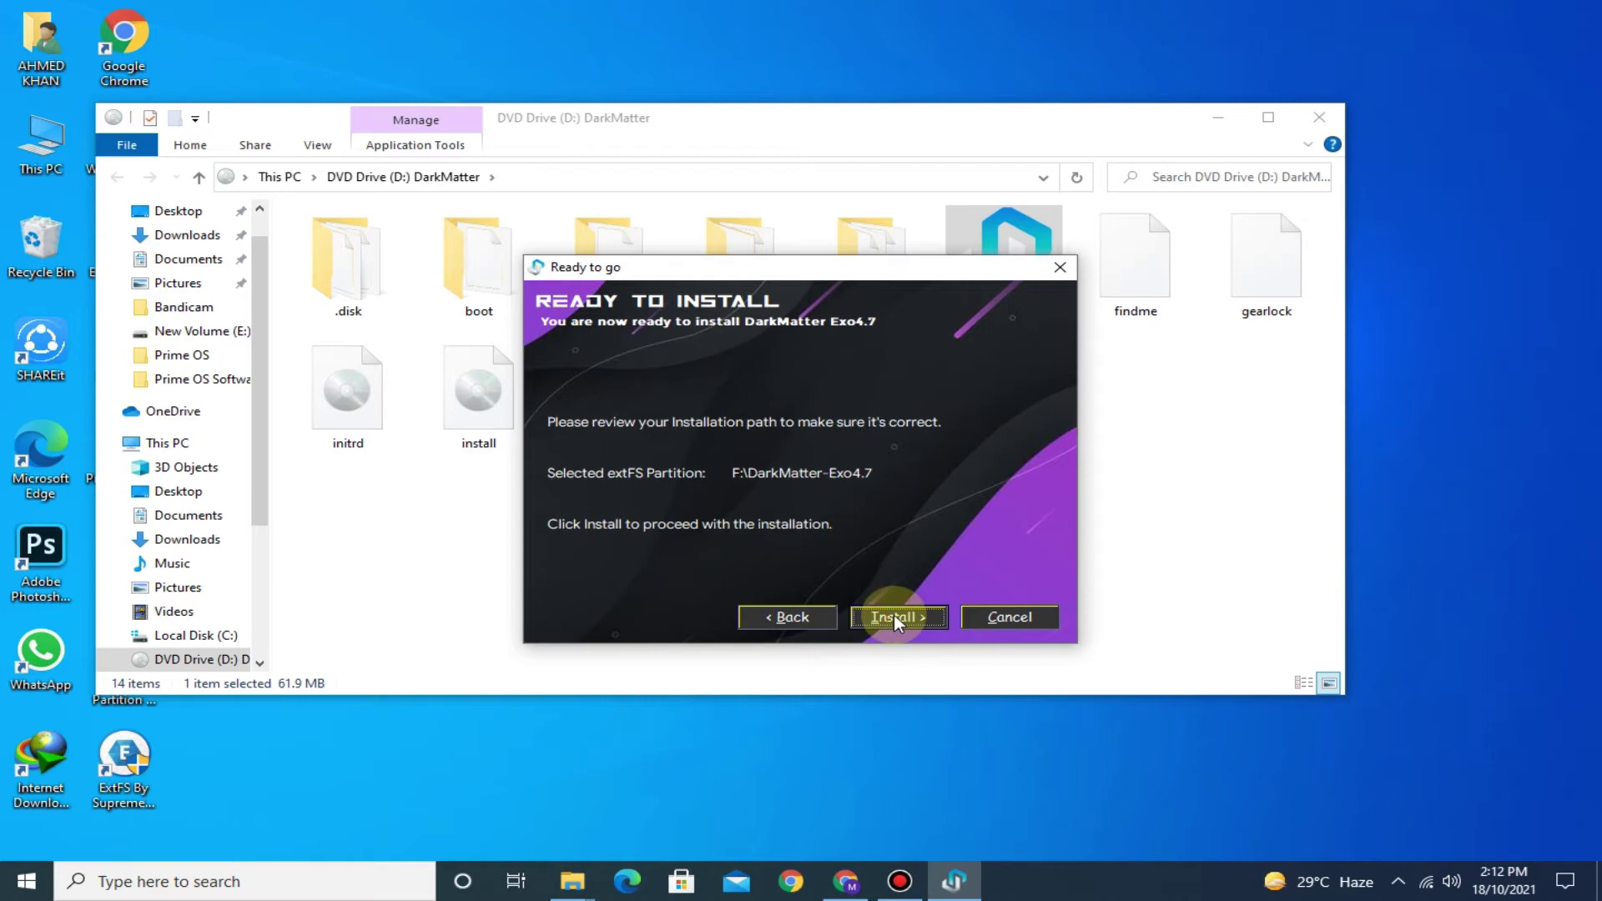
{"action": "left_click", "coordinate": [894, 617]}
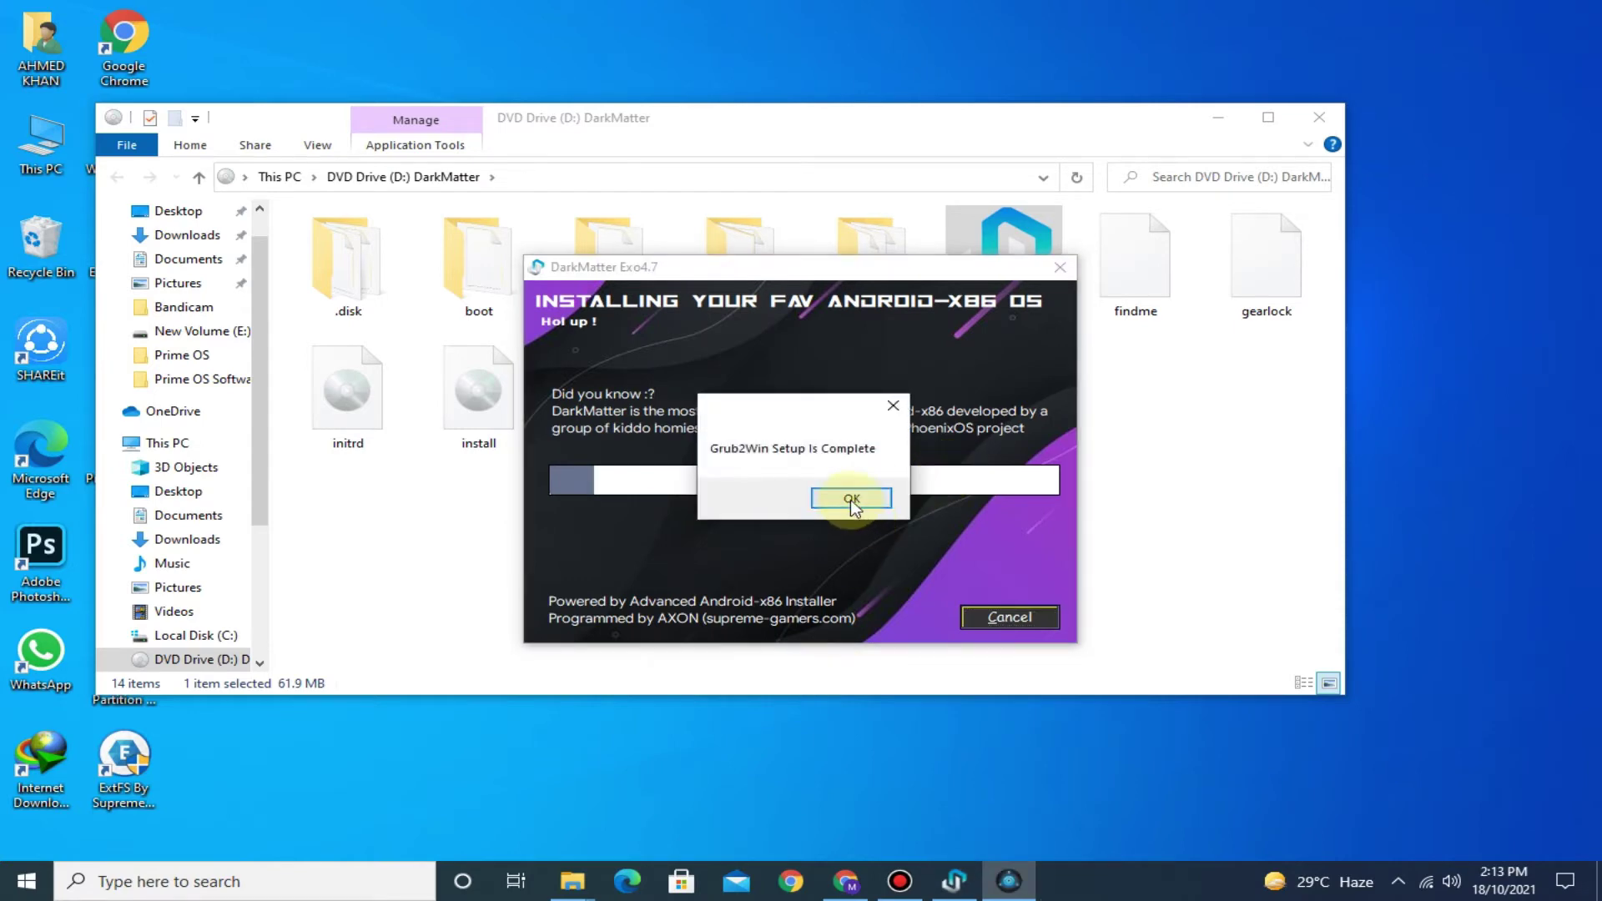
{"action": "left_click", "coordinate": [849, 499]}
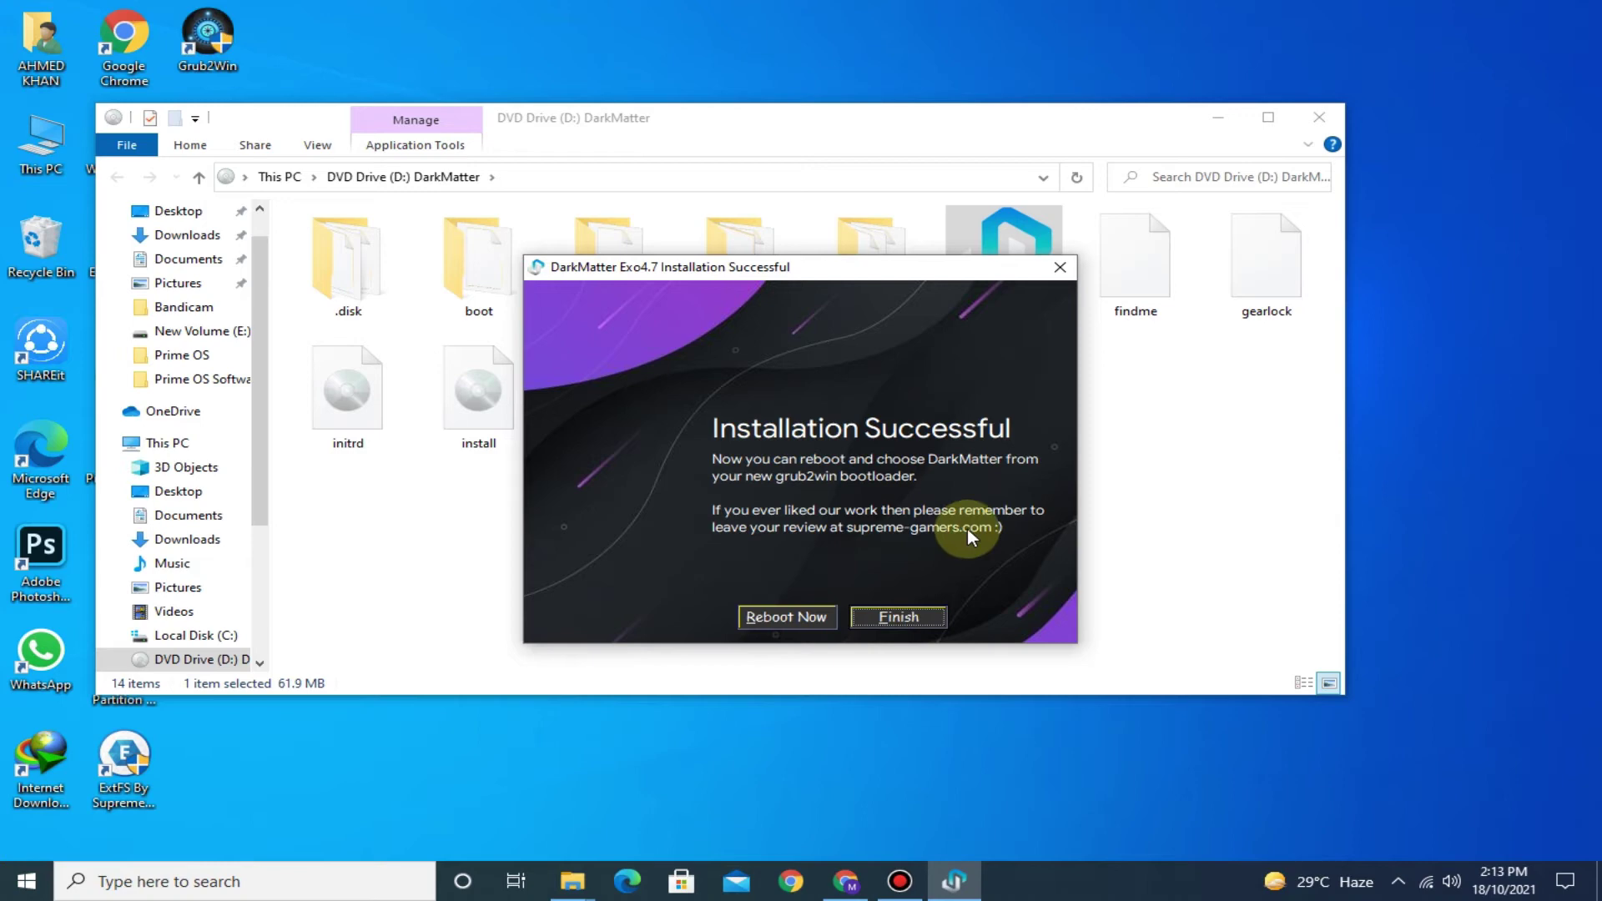
Finish the installer, close the DarkMatter folder window, and restart Windows.
{"action": "left_click", "coordinate": [926, 616]}
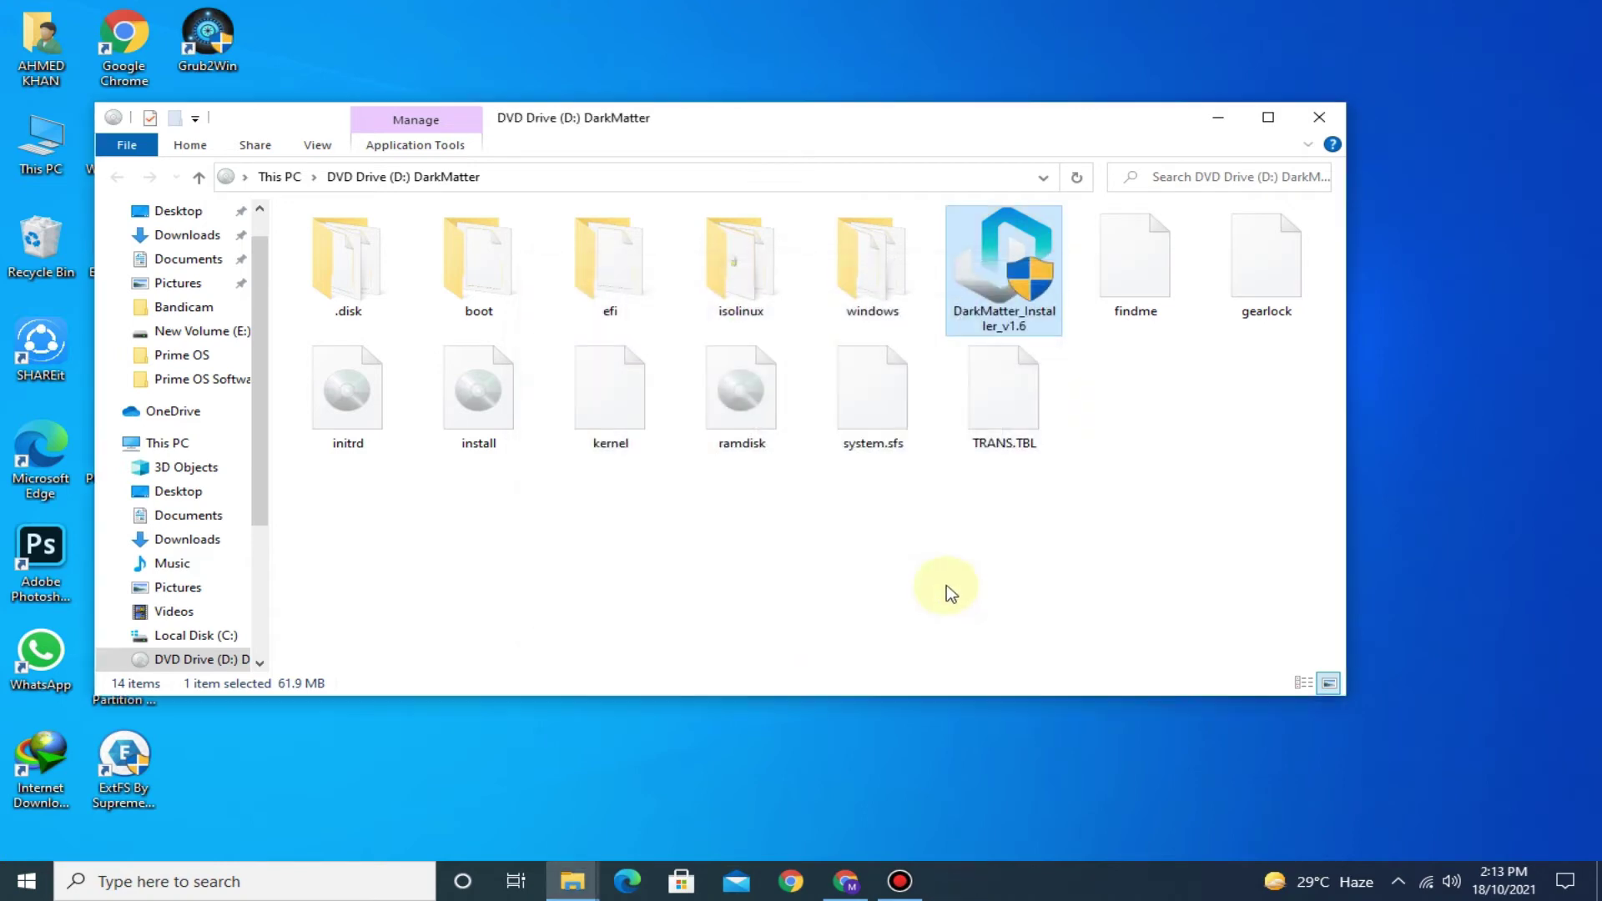
{"action": "left_click", "coordinate": [1333, 121]}
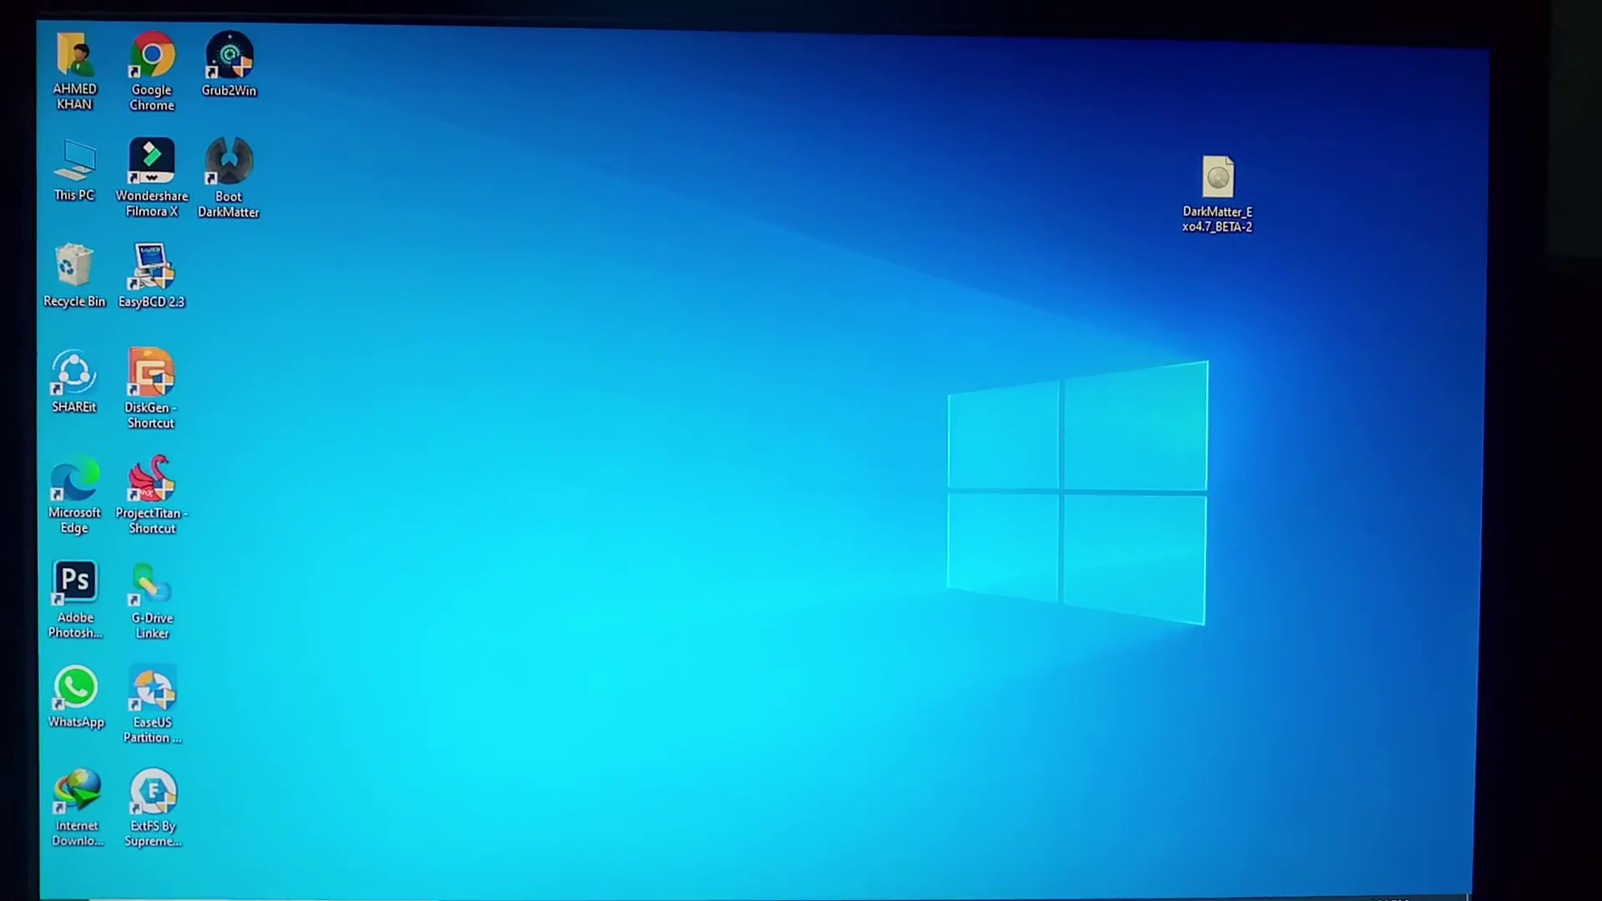
{"action": "key", "text": "super"}
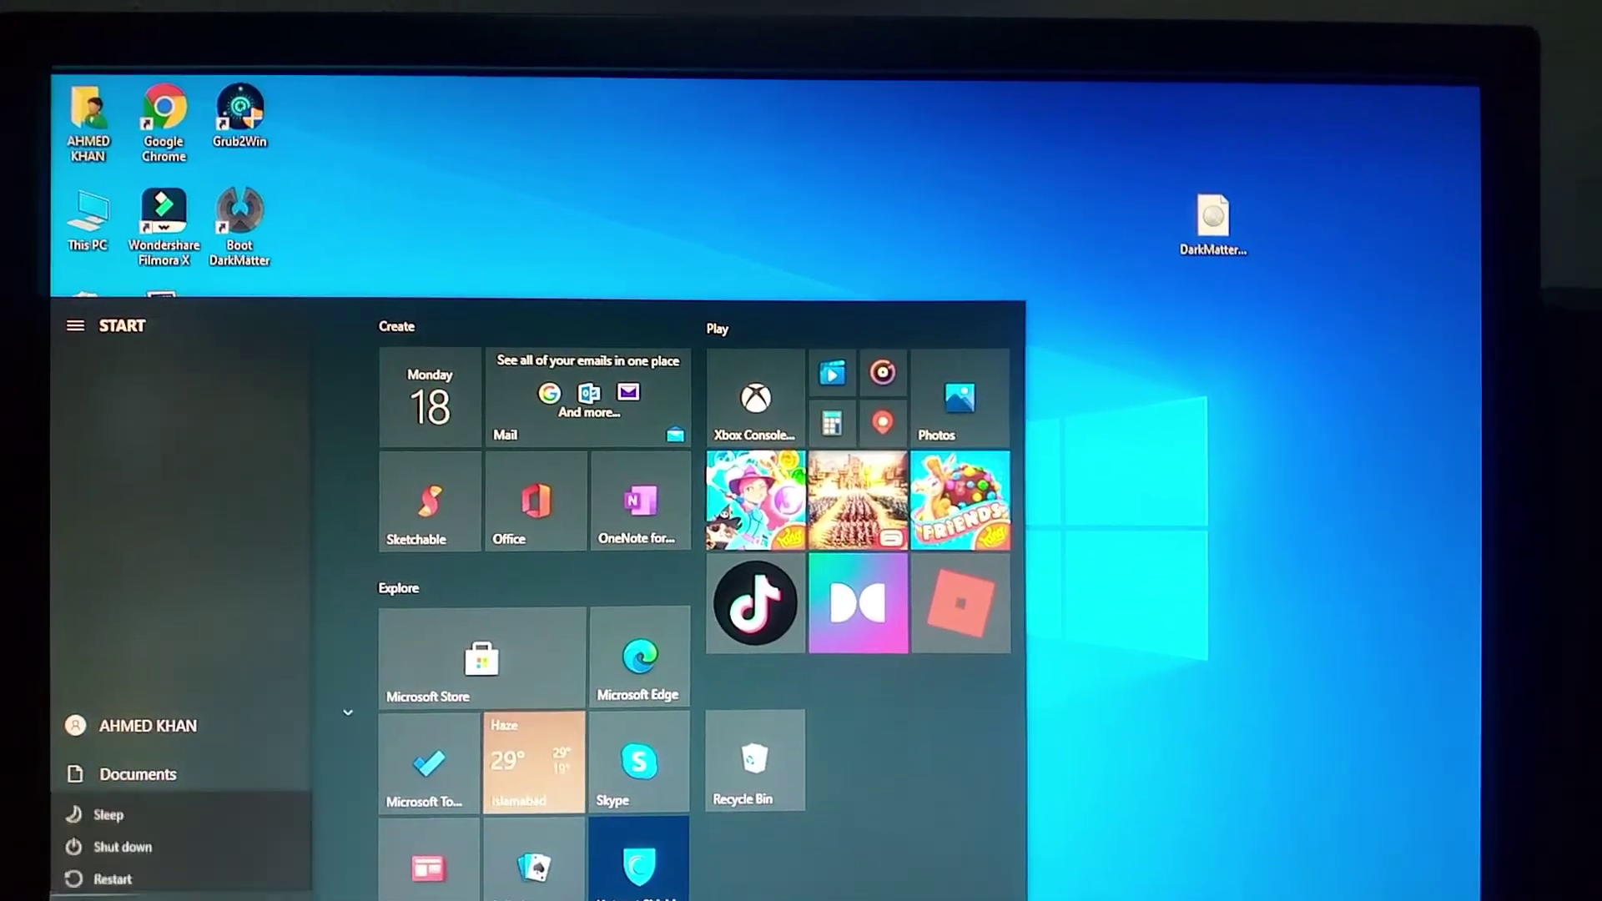
{"action": "left_click", "coordinate": [108, 879]}
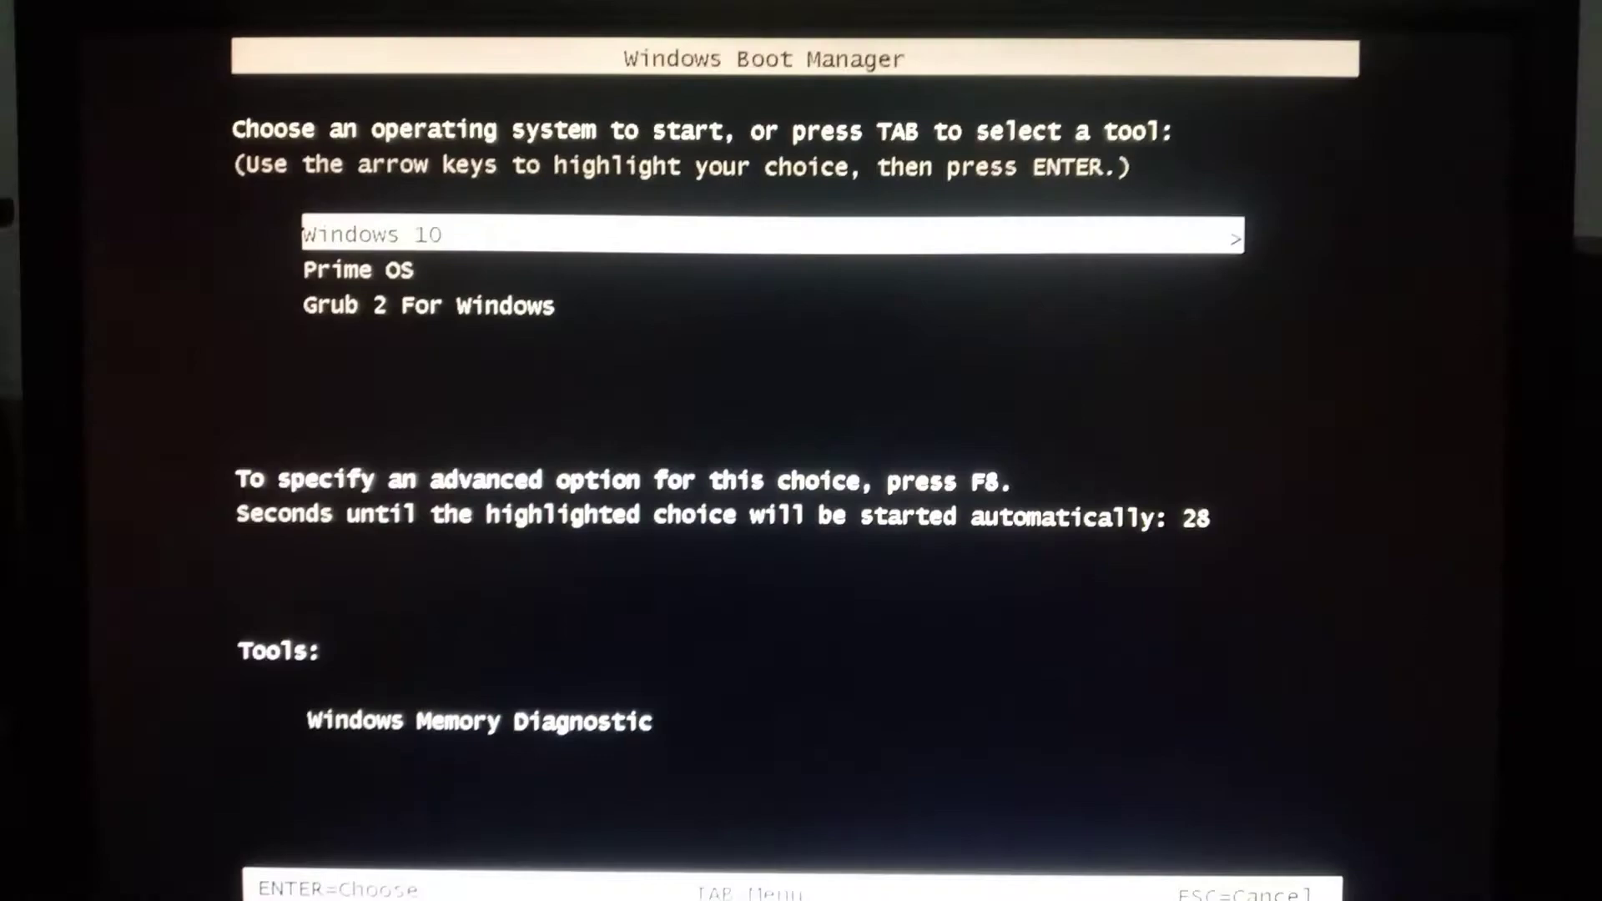
Choose Grub 2 For Windows, then boot the DarkMatter-Exo4.7 entry.
{"action": "key", "text": "Down"}
{"action": "key", "text": "Down"}
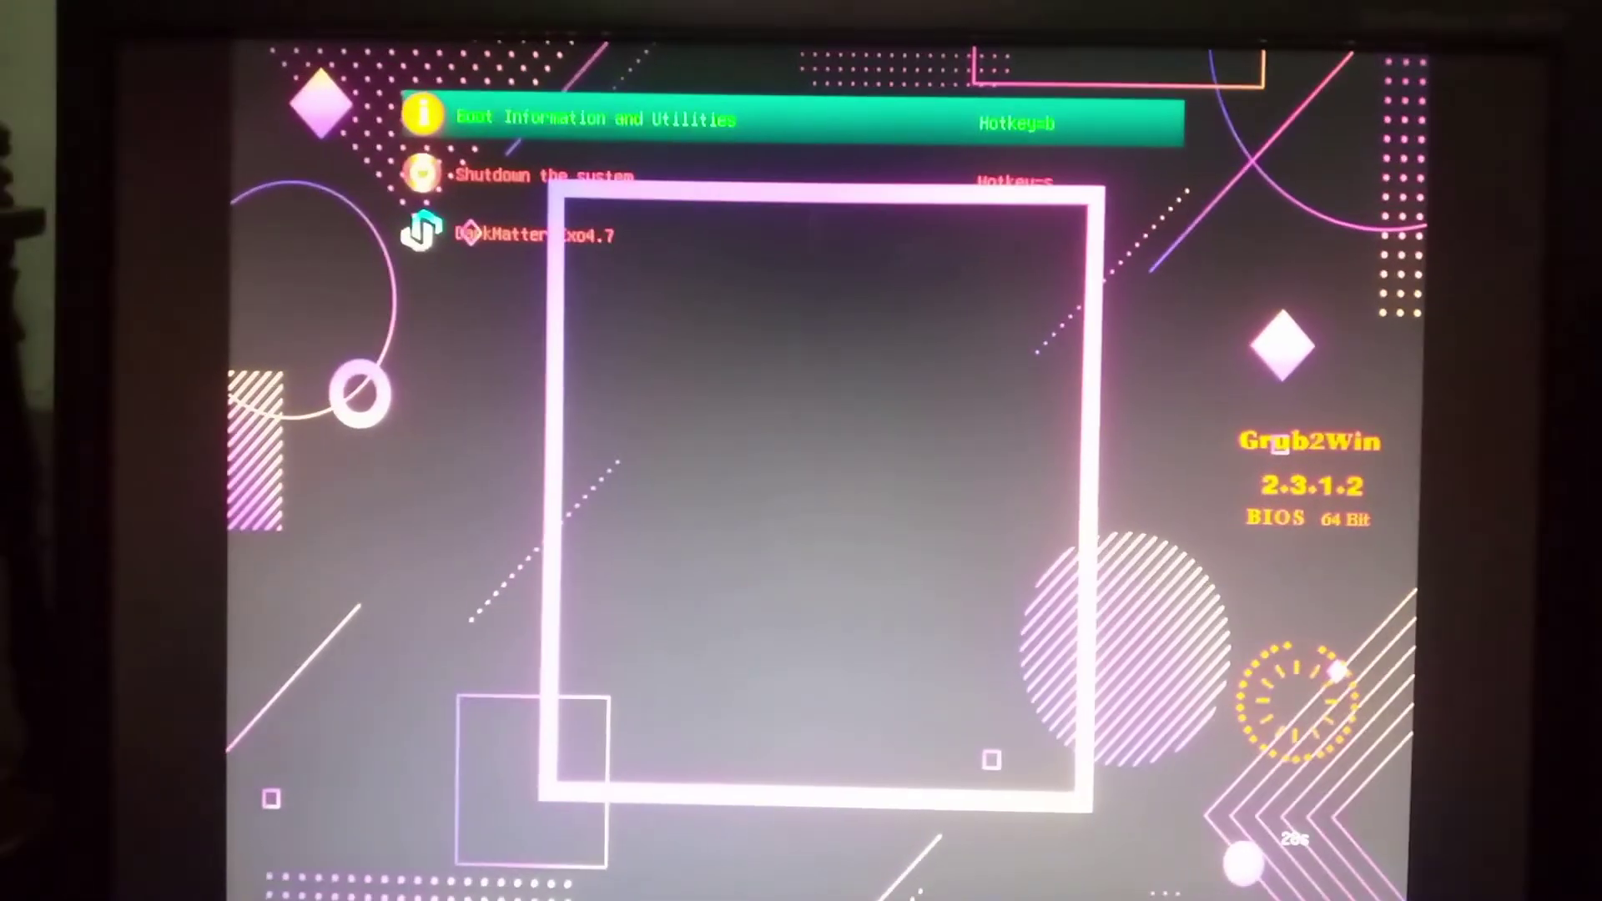
{"action": "key", "text": "Down"}
{"action": "key", "text": "Down"}
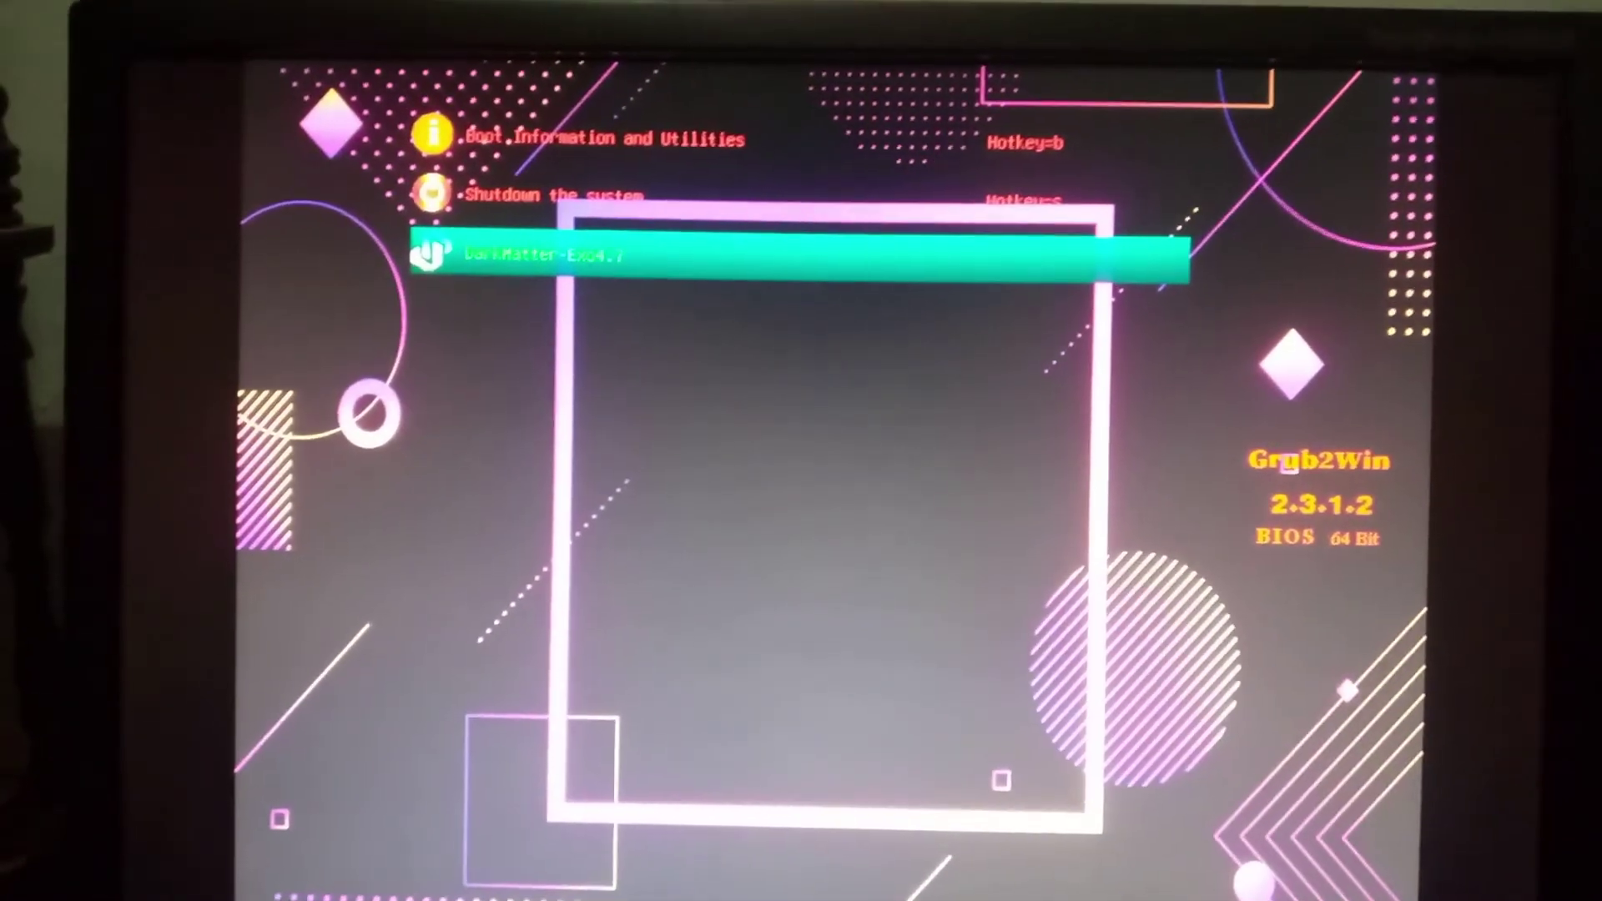
{"action": "key", "text": "Return"}
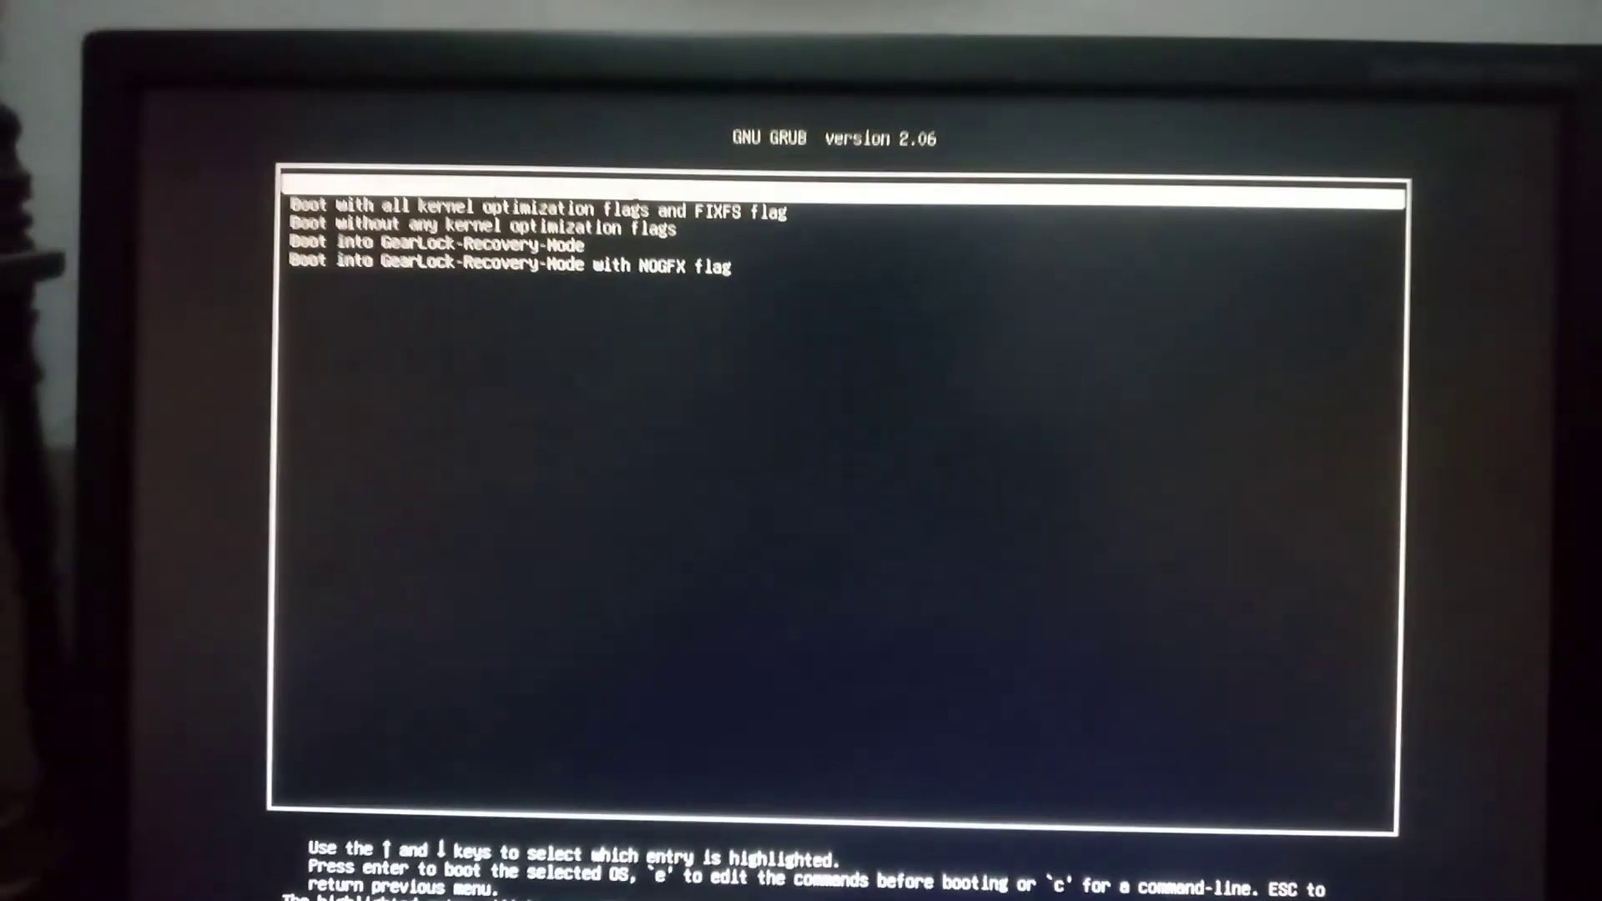